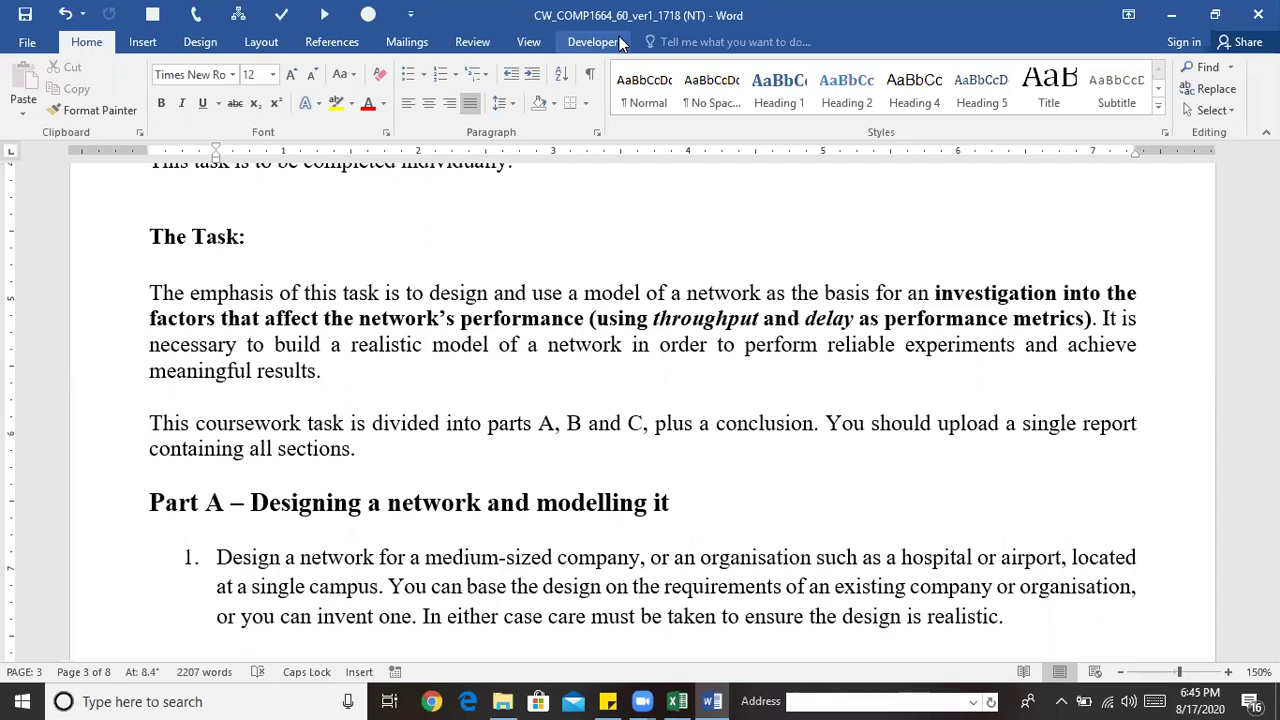
Step: Read through the coursework brief's task description and the Part A network design requirements and constraints
{"action": "scroll", "coordinate": [640, 400], "scroll_direction": "down", "scroll_amount": 2}
{"action": "scroll", "coordinate": [640, 400], "scroll_direction": "down", "scroll_amount": 3}
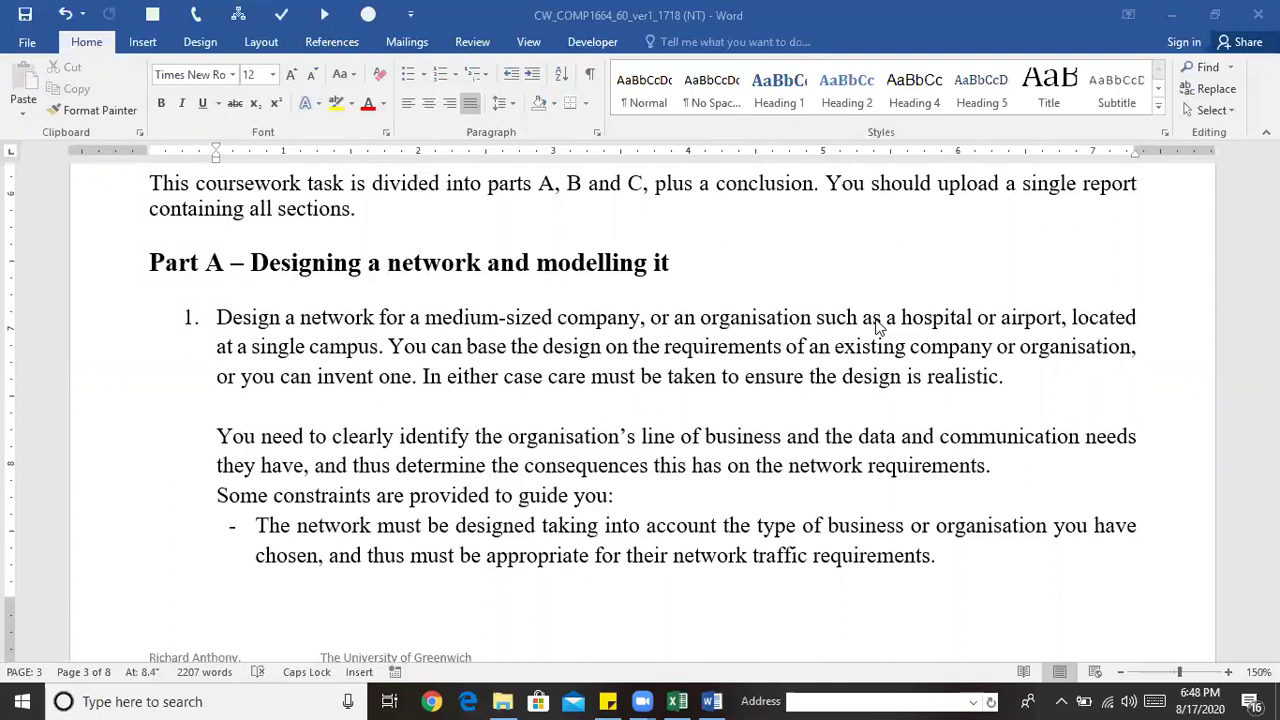
{"action": "left_click", "coordinate": [1180, 594]}
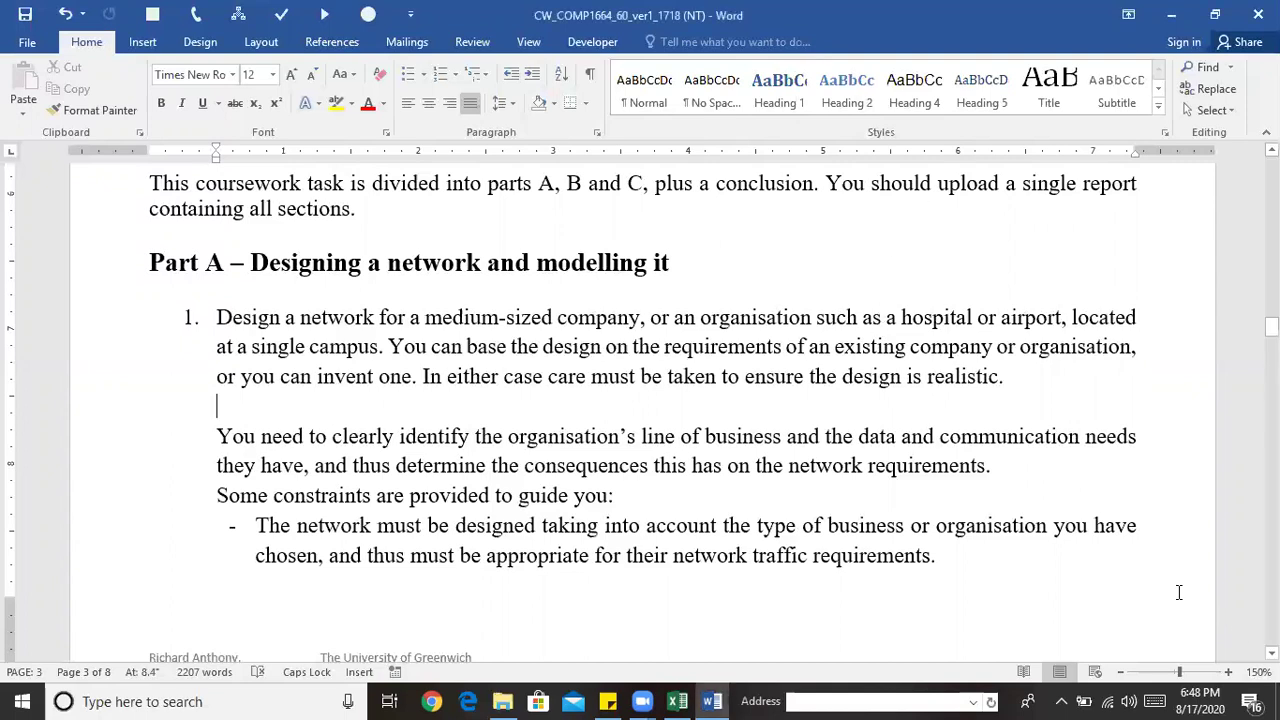
{"action": "scroll", "coordinate": [640, 413], "scroll_direction": "down", "scroll_amount": 3}
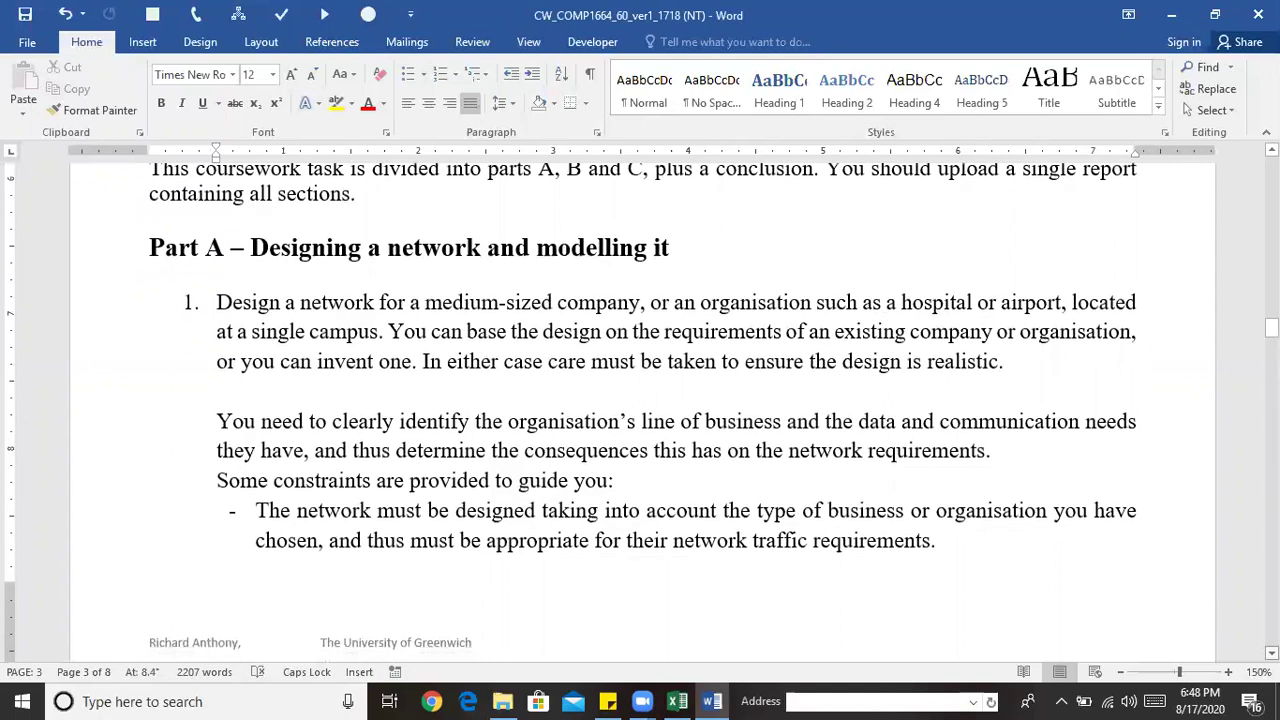
{"action": "scroll", "coordinate": [640, 413], "scroll_direction": "down", "scroll_amount": 5}
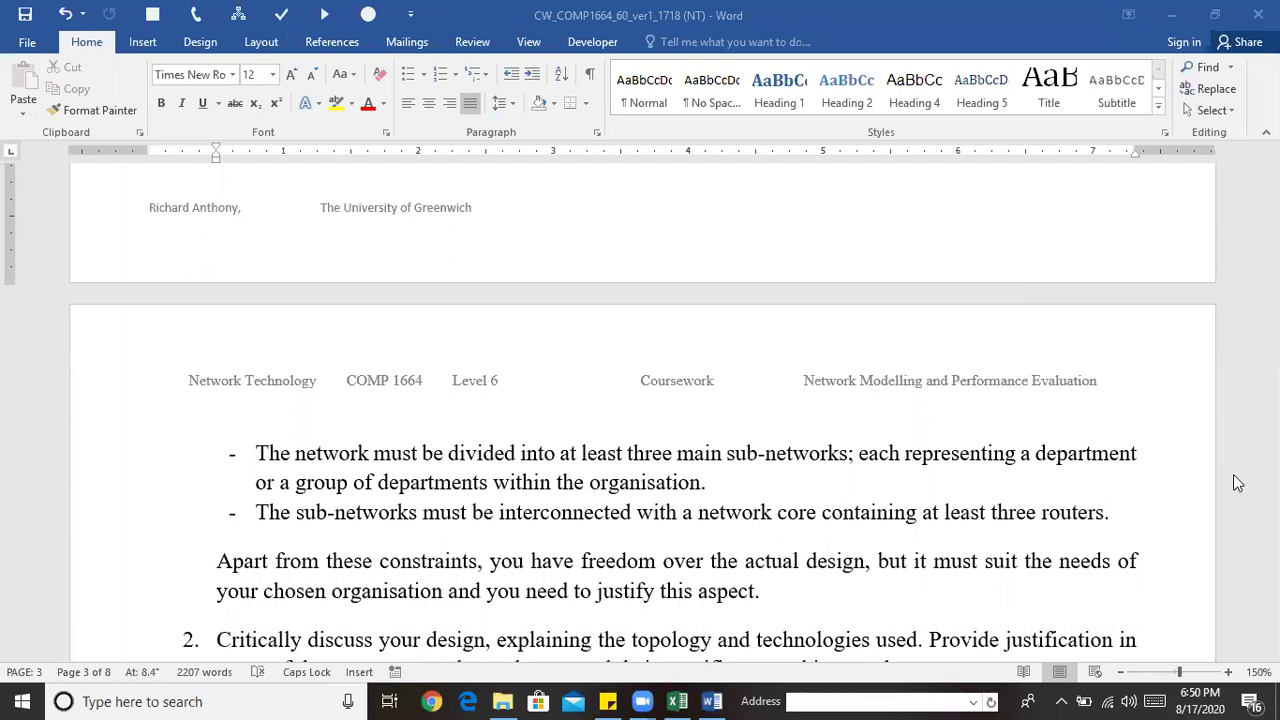
{"action": "left_click", "coordinate": [1180, 428]}
{"action": "left_click", "coordinate": [1146, 530]}
{"action": "scroll", "coordinate": [640, 420], "scroll_direction": "down", "scroll_amount": 2}
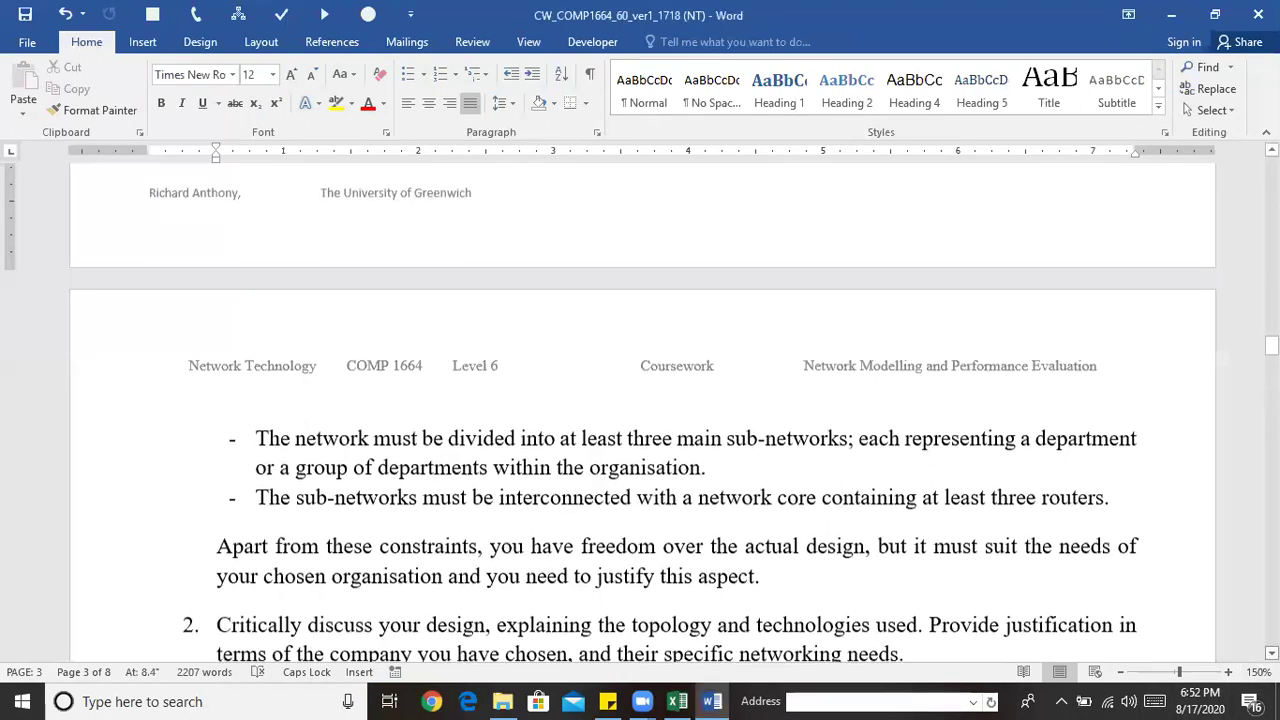
{"action": "scroll", "coordinate": [640, 420], "scroll_direction": "down", "scroll_amount": 3}
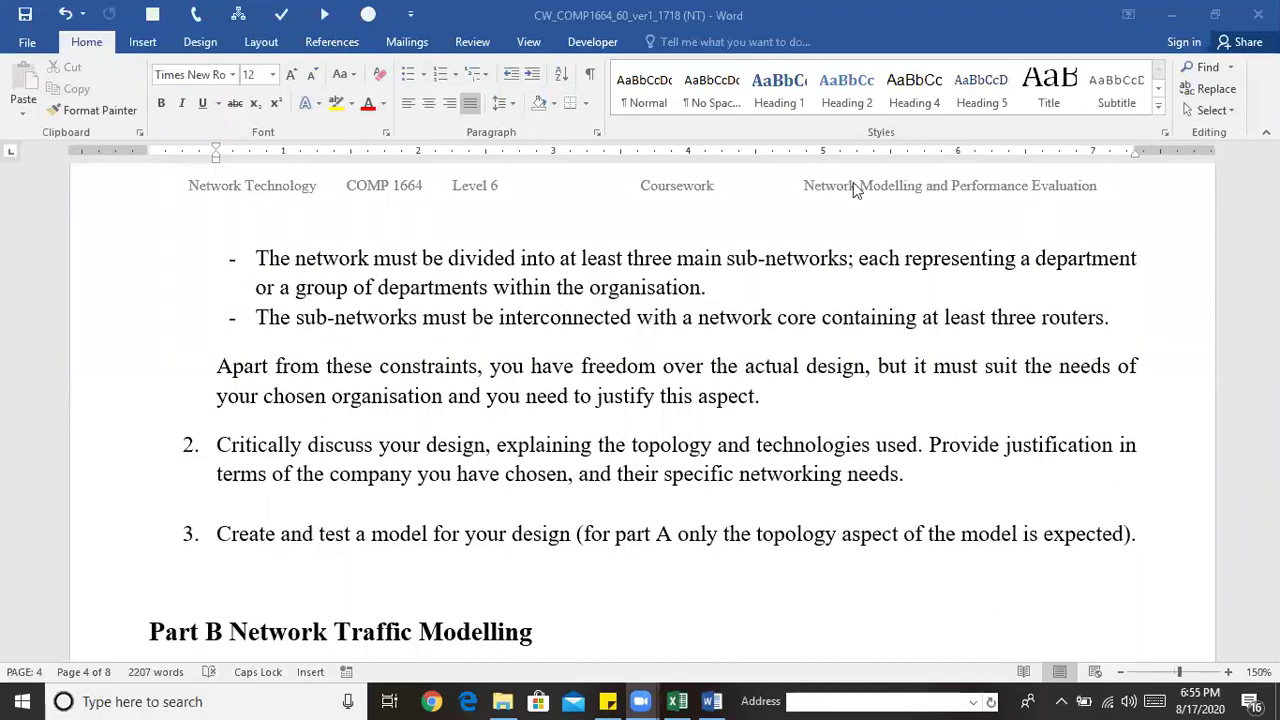
{"action": "left_click", "coordinate": [686, 166]}
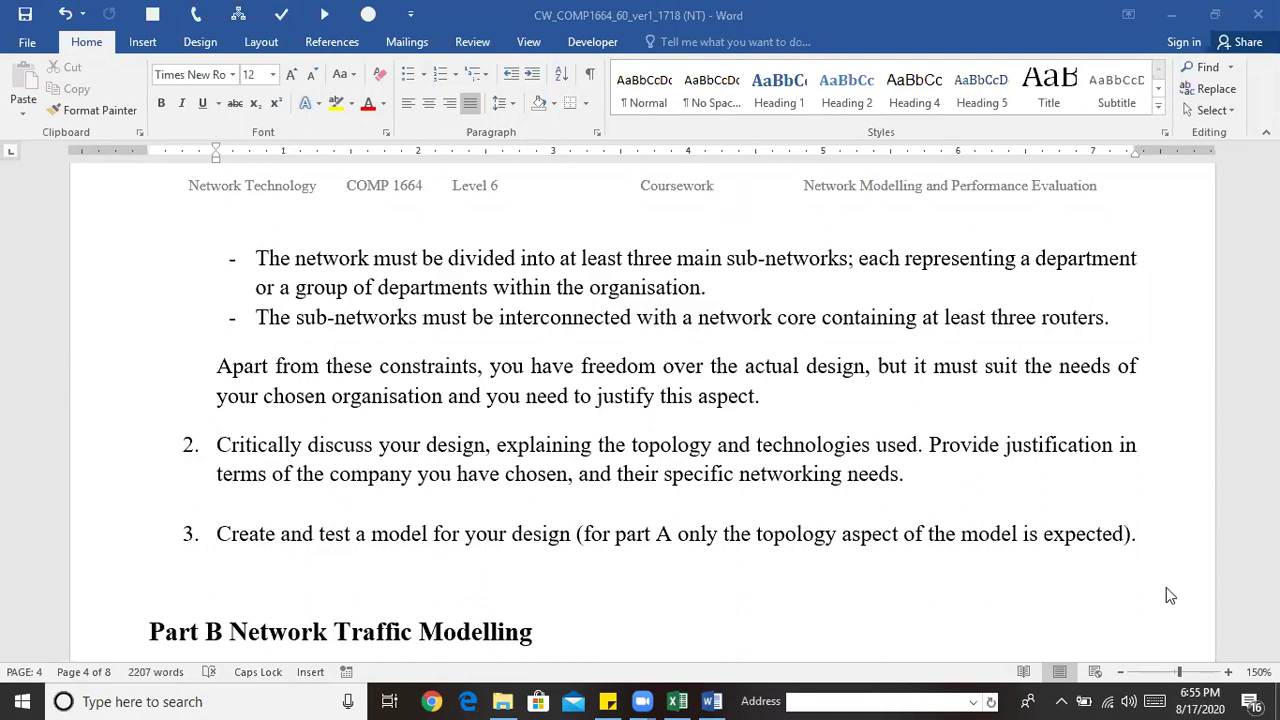
{"action": "left_click", "coordinate": [1063, 474]}
Step: Read the Part B network traffic modelling requirements, continuing to the start of Part C on network performance investigation
{"action": "scroll", "coordinate": [1065, 474], "scroll_direction": "down", "scroll_amount": 1}
{"action": "scroll", "coordinate": [1065, 474], "scroll_direction": "down", "scroll_amount": 5}
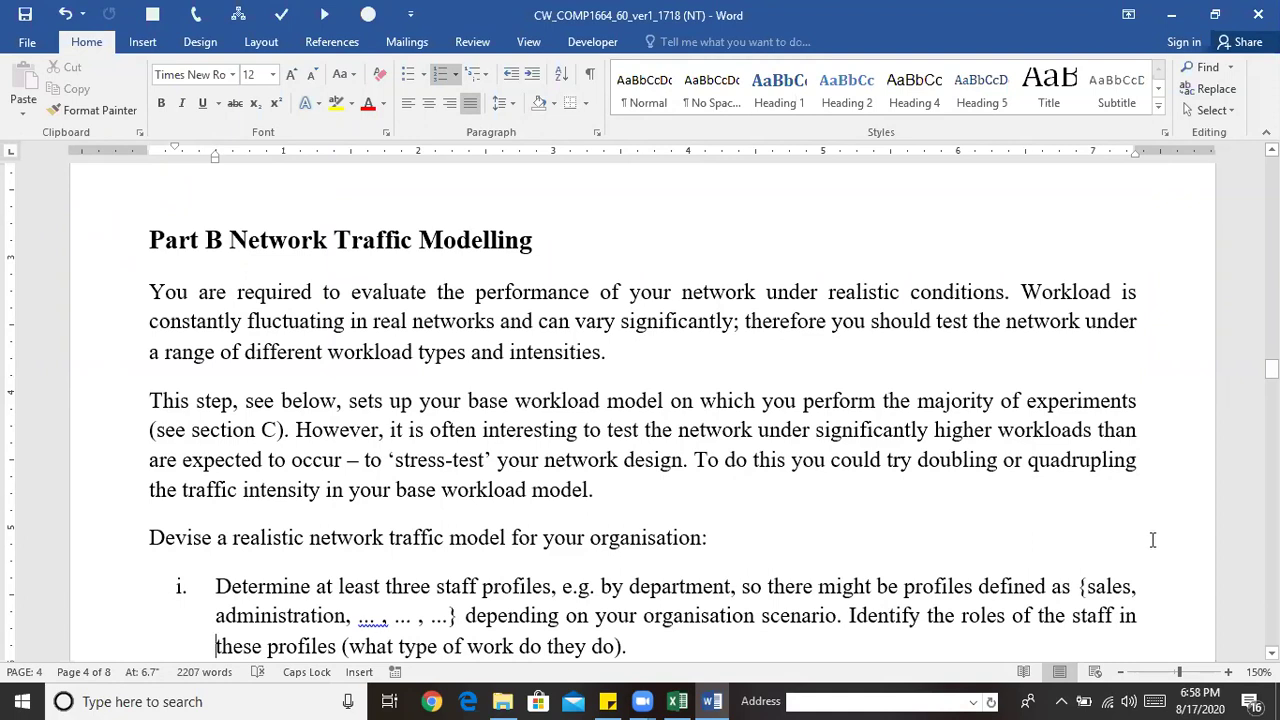
{"action": "scroll", "coordinate": [640, 420], "scroll_direction": "down", "scroll_amount": 1}
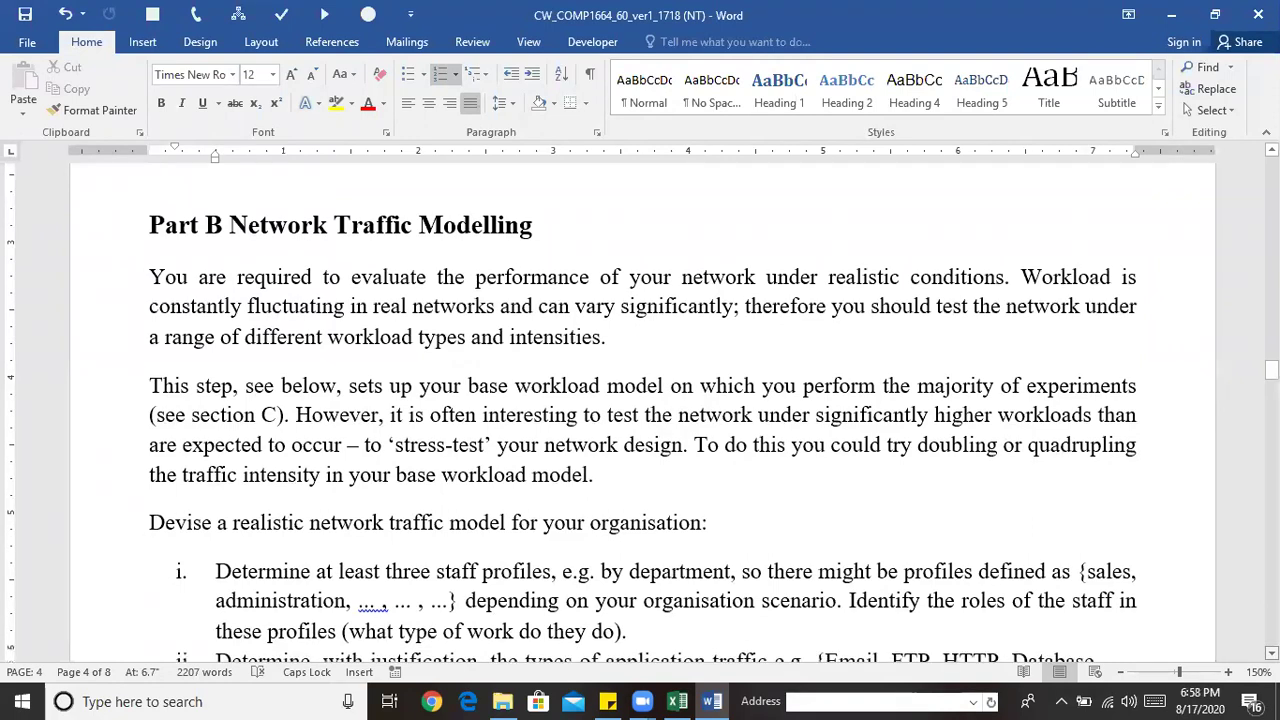
{"action": "scroll", "coordinate": [640, 420], "scroll_direction": "down", "scroll_amount": 3}
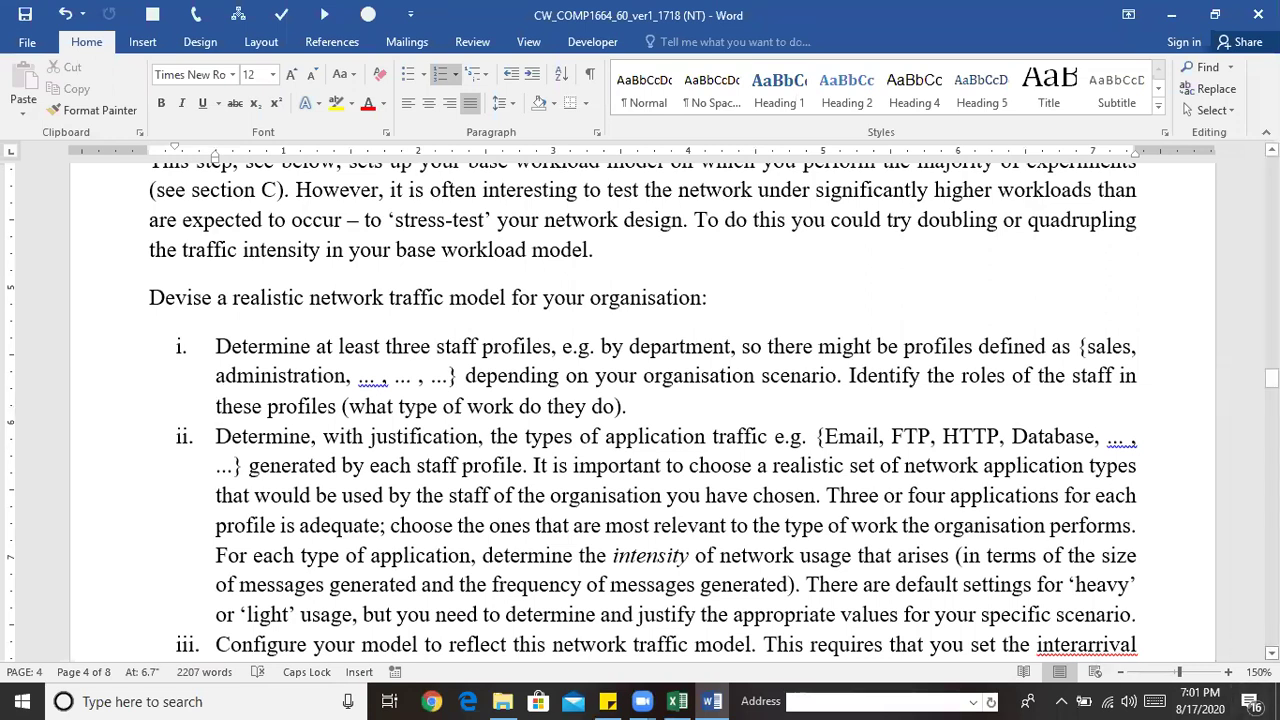
{"action": "scroll", "coordinate": [640, 410], "scroll_direction": "down", "scroll_amount": 2}
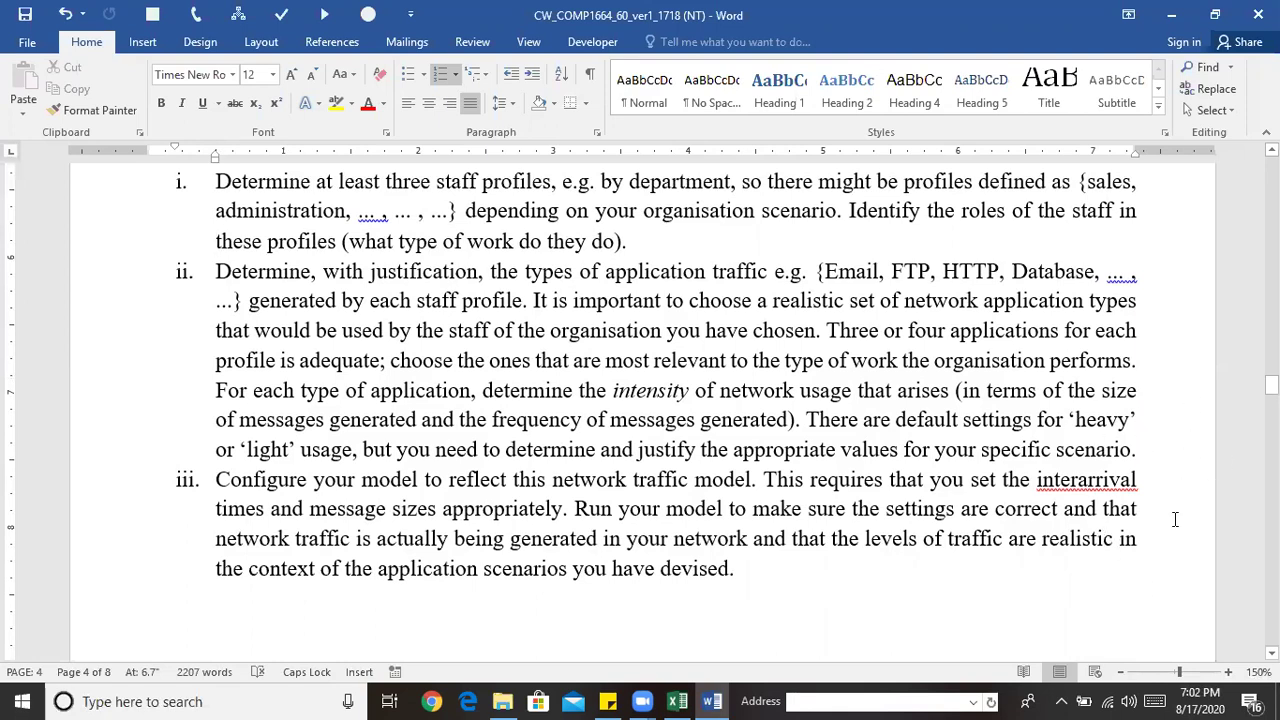
{"action": "left_click_drag", "start_coordinate": [1272, 385], "coordinate": [1272, 412]}
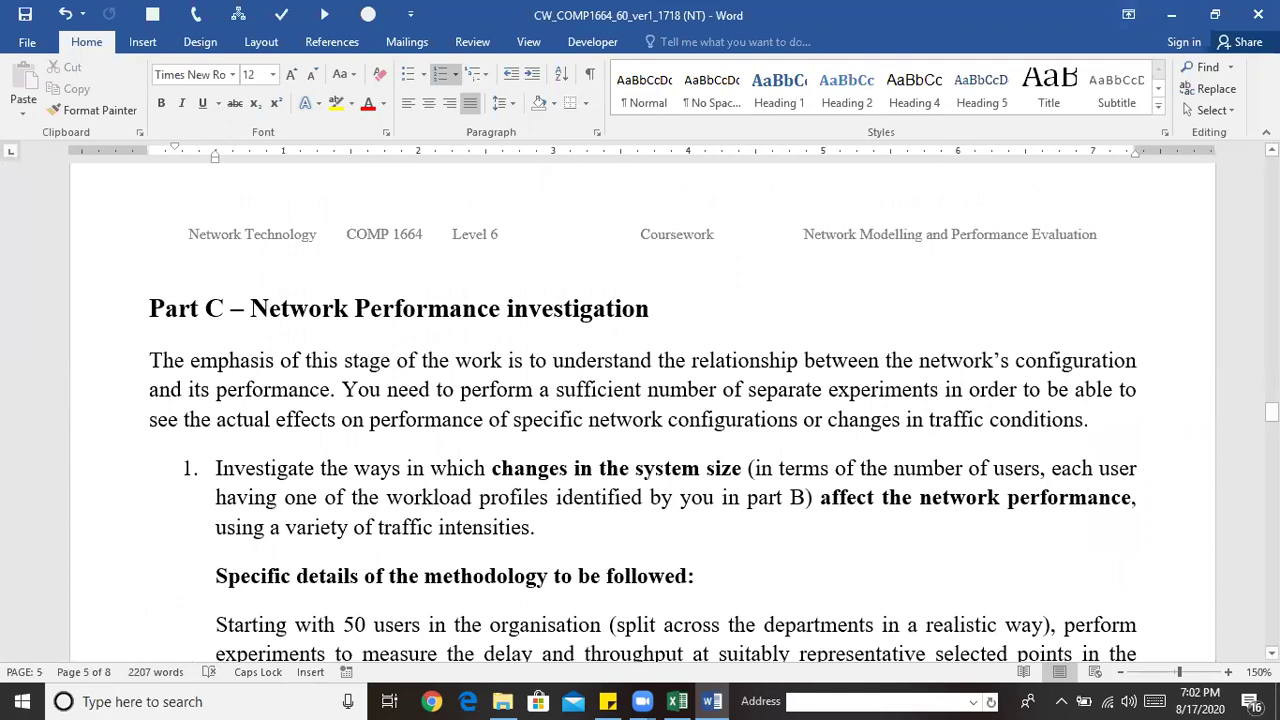
Step: Minimize the coursework document and file search windows, and close Excel, choosing to remove its recovered files
{"action": "left_click", "coordinate": [1171, 14]}
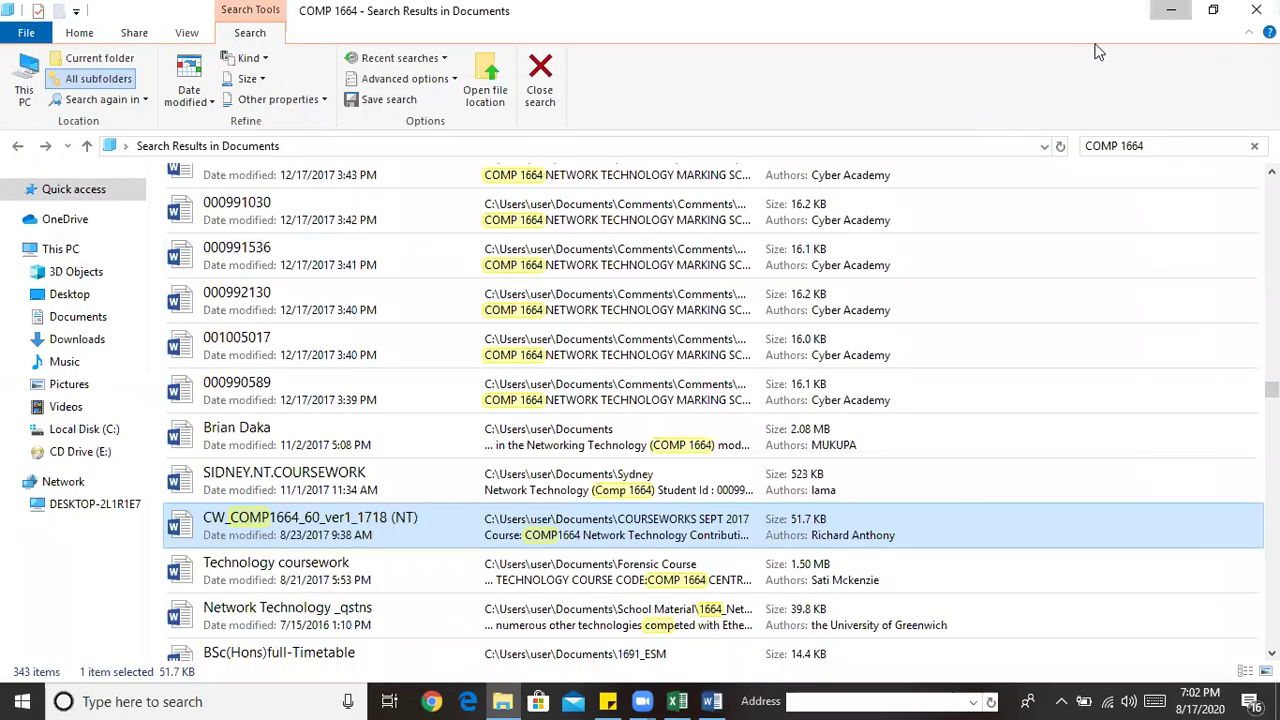
{"action": "left_click", "coordinate": [1171, 10]}
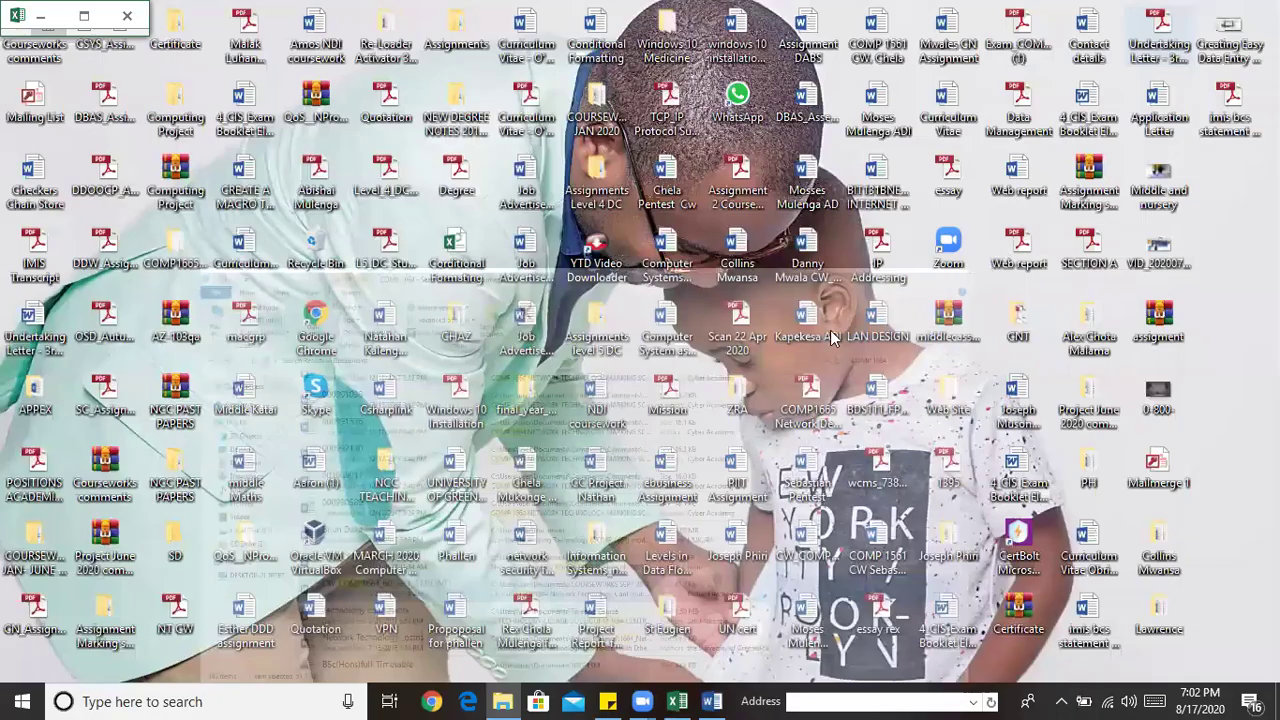
{"action": "left_click", "coordinate": [128, 18]}
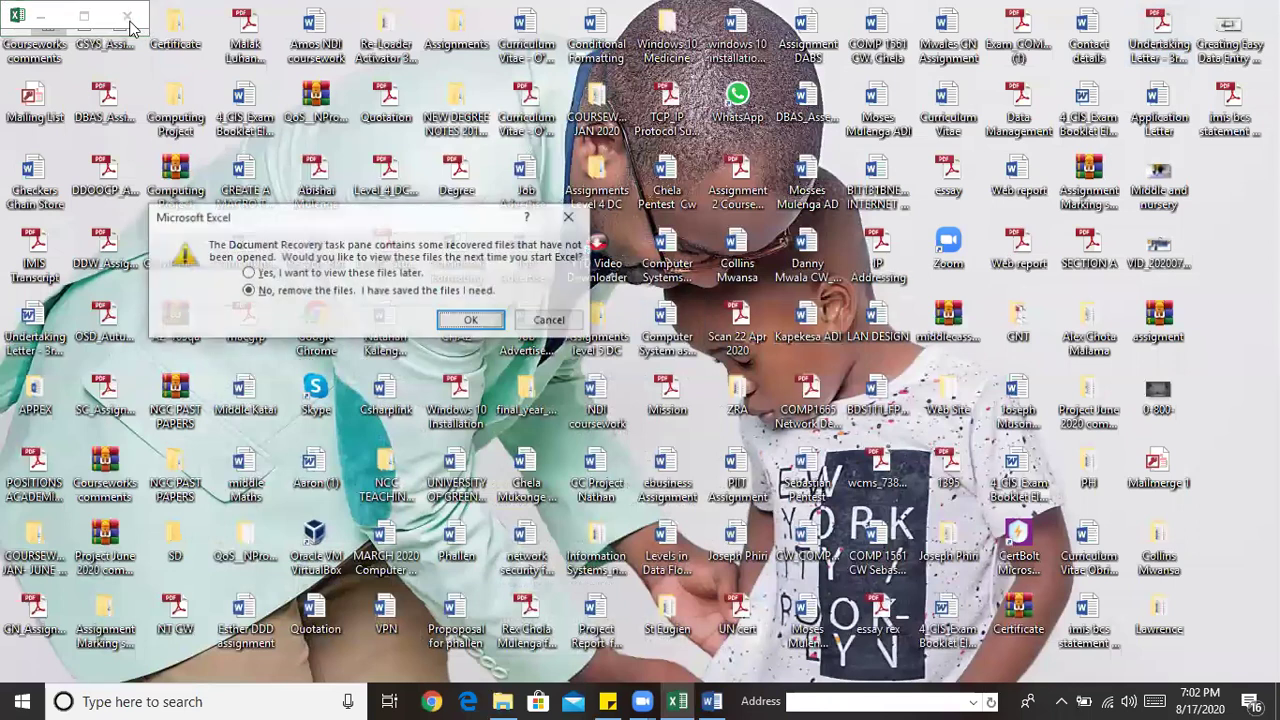
{"action": "left_click", "coordinate": [475, 321]}
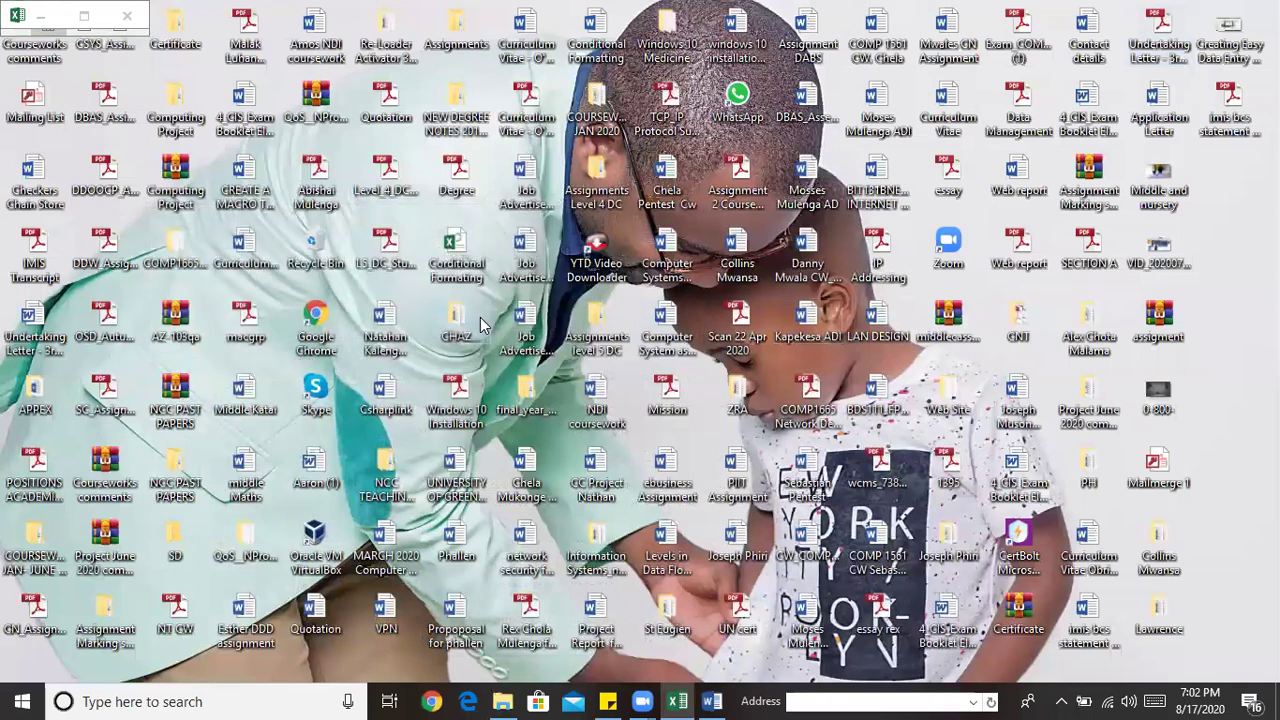
{"action": "left_click", "coordinate": [137, 21]}
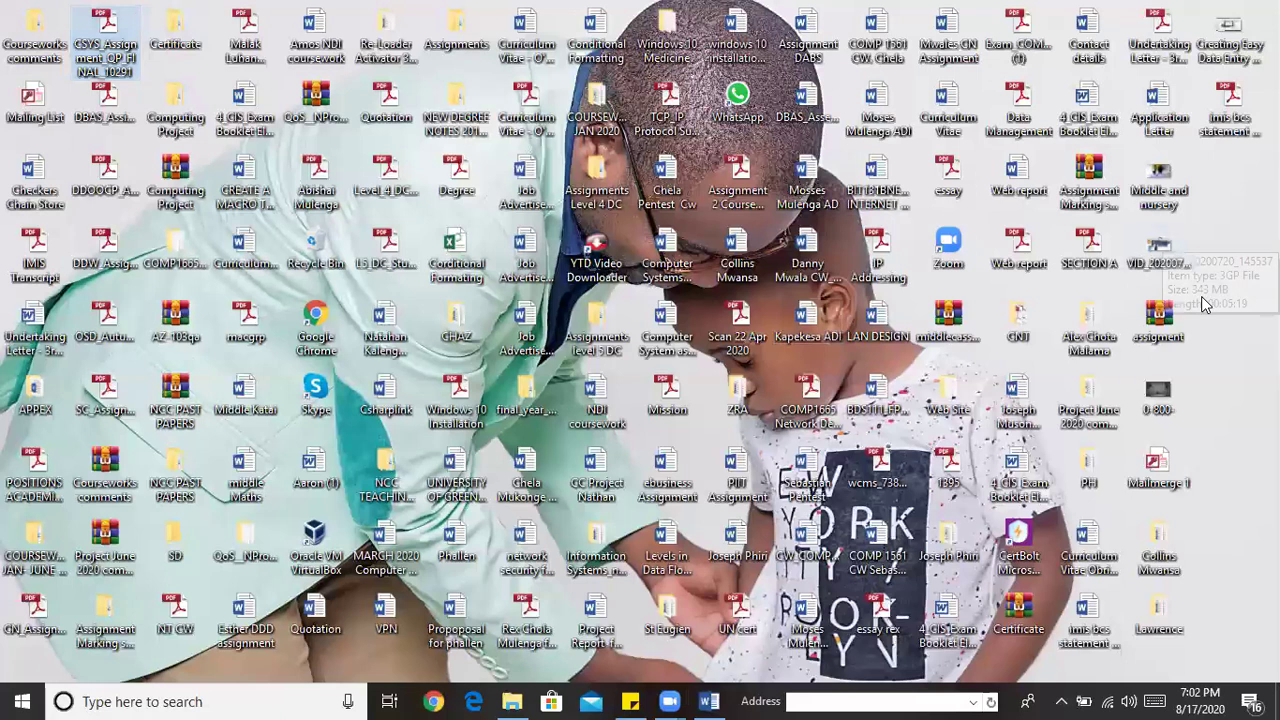
Step: Launch OPNET Modeler 14.5 (64-Bit) as administrator and accept its restricted use agreement
{"action": "left_click", "coordinate": [92, 700]}
{"action": "left_click", "coordinate": [22, 700]}
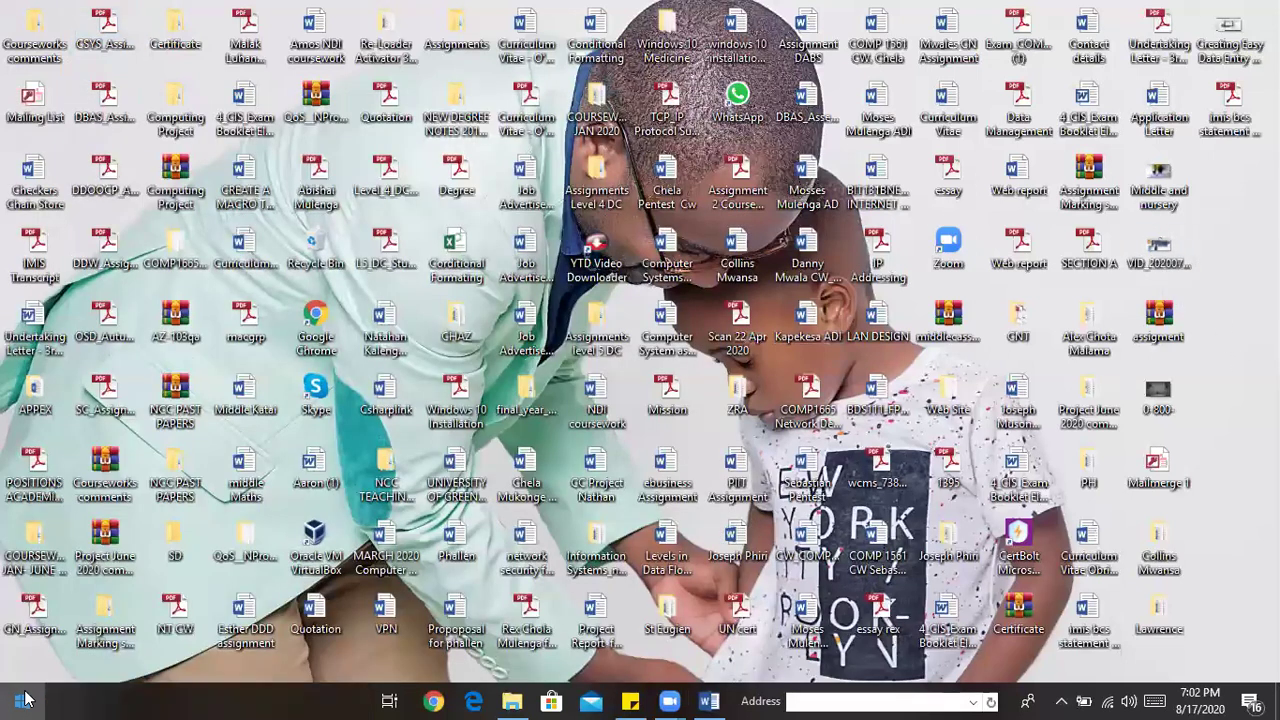
{"action": "scroll", "coordinate": [292, 167], "scroll_direction": "down", "scroll_amount": 4}
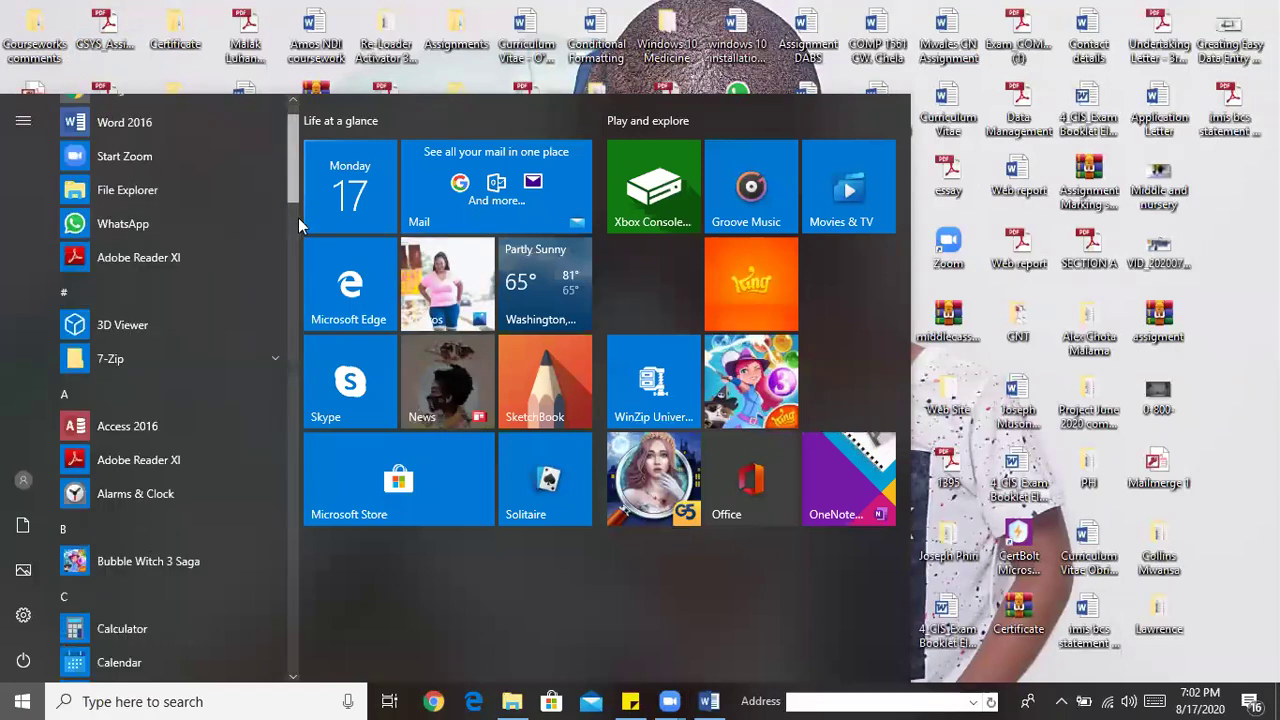
{"action": "scroll", "coordinate": [300, 280], "scroll_direction": "down", "scroll_amount": 5}
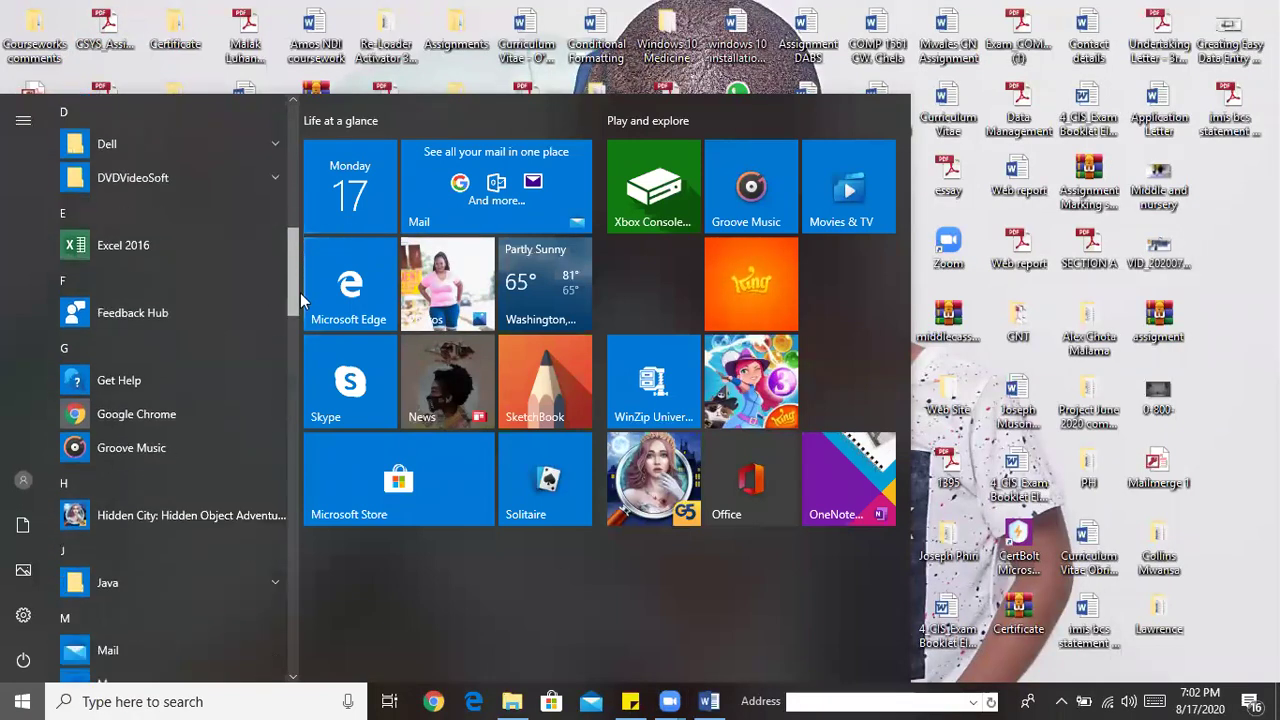
{"action": "left_click_drag", "start_coordinate": [298, 312], "coordinate": [296, 439]}
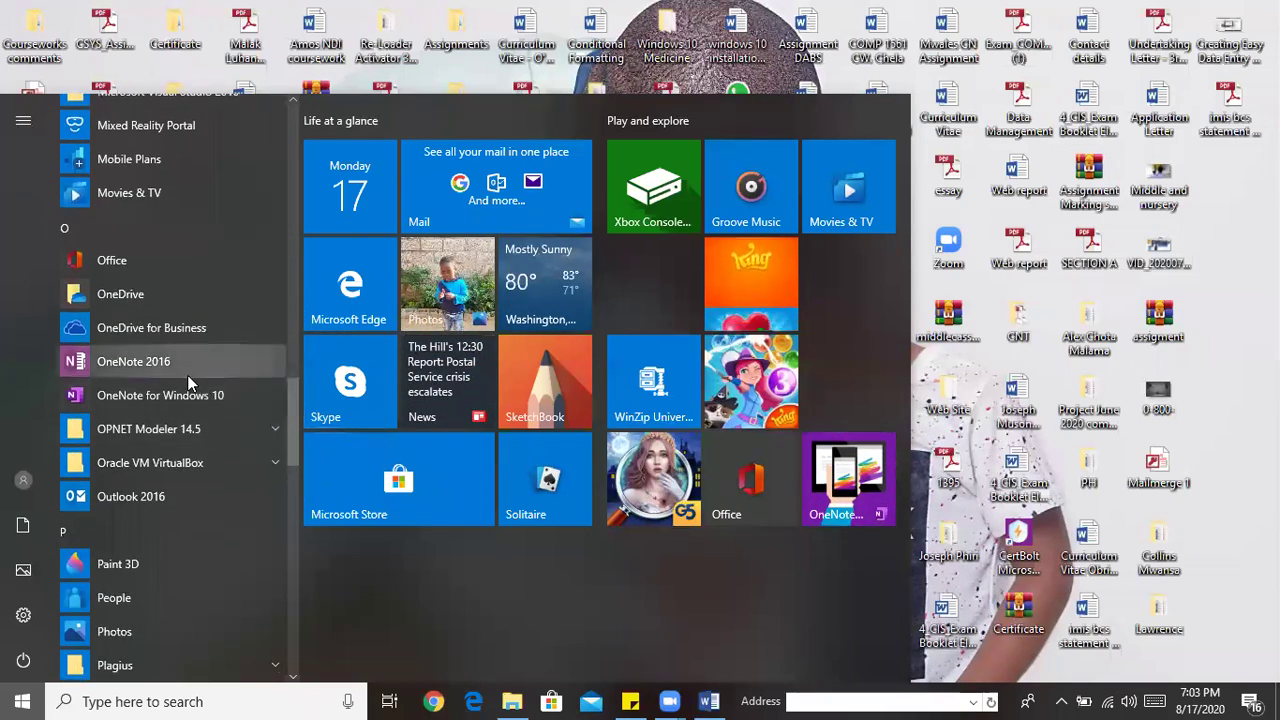
{"action": "left_click", "coordinate": [276, 428]}
{"action": "left_click_drag", "start_coordinate": [290, 429], "coordinate": [291, 437]}
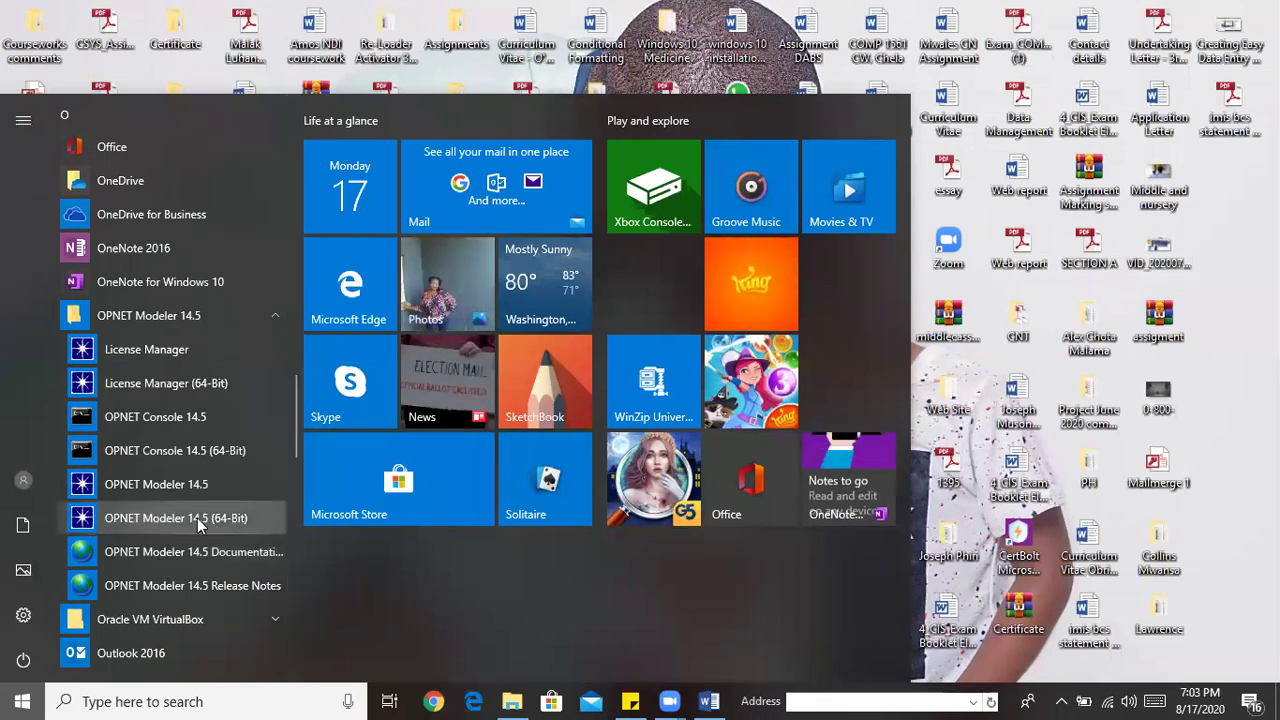
{"action": "right_click", "coordinate": [163, 521]}
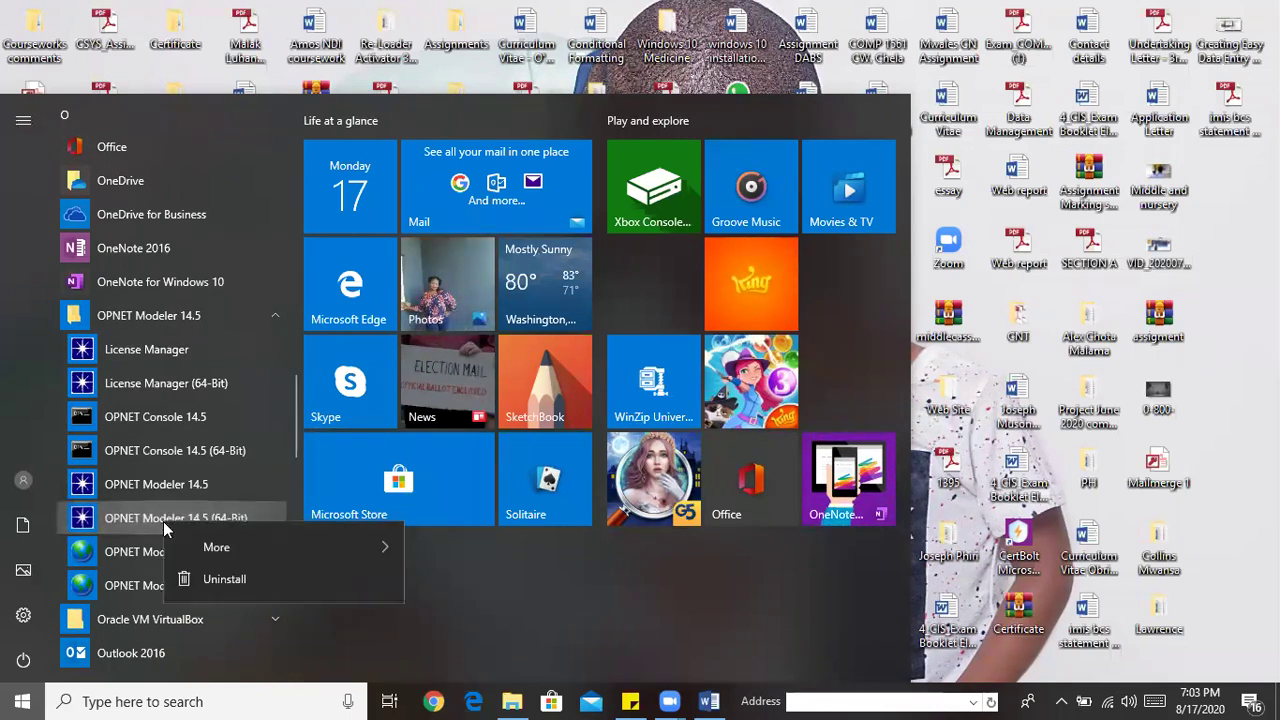
{"action": "mouse_move", "coordinate": [232, 577]}
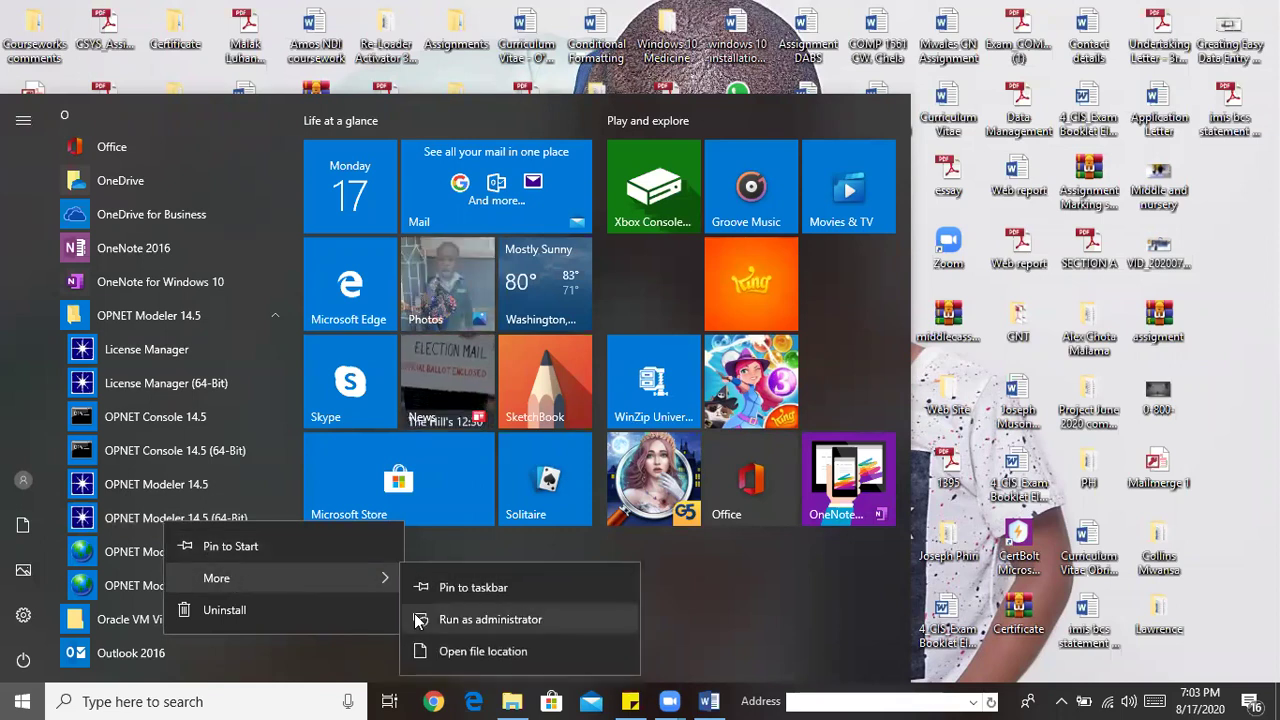
{"action": "left_click", "coordinate": [484, 619]}
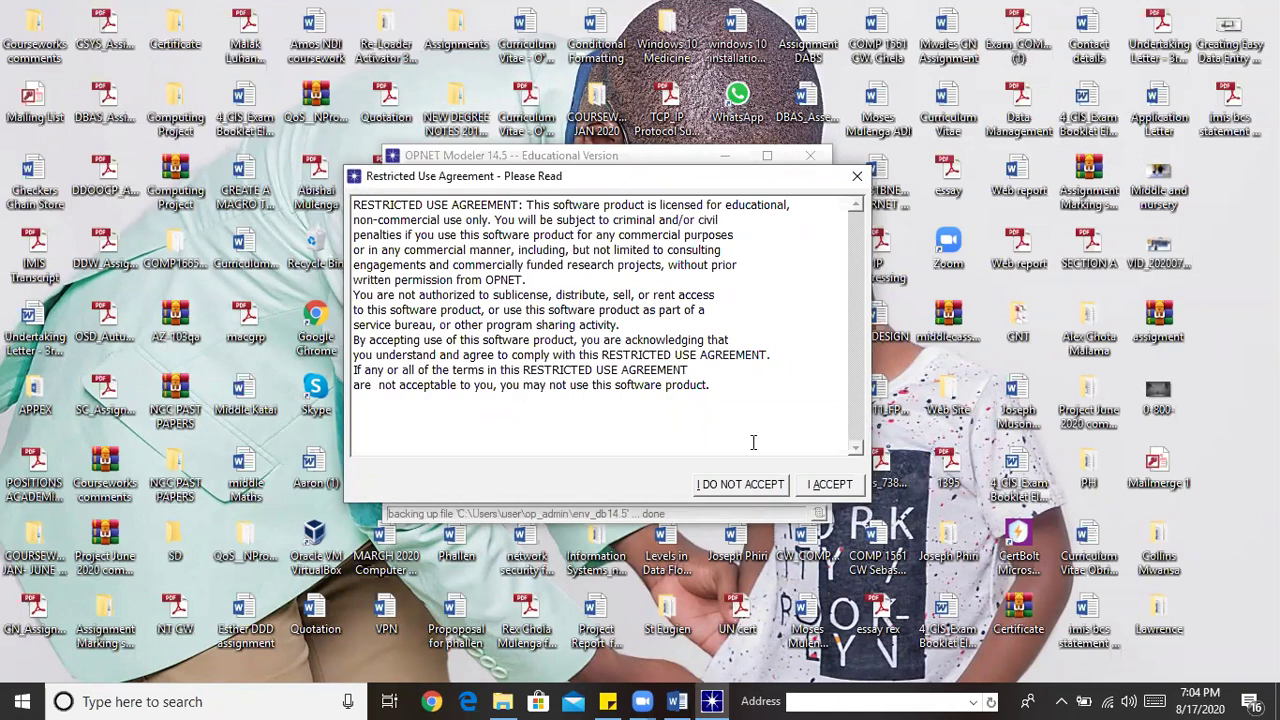
{"action": "left_click", "coordinate": [826, 485]}
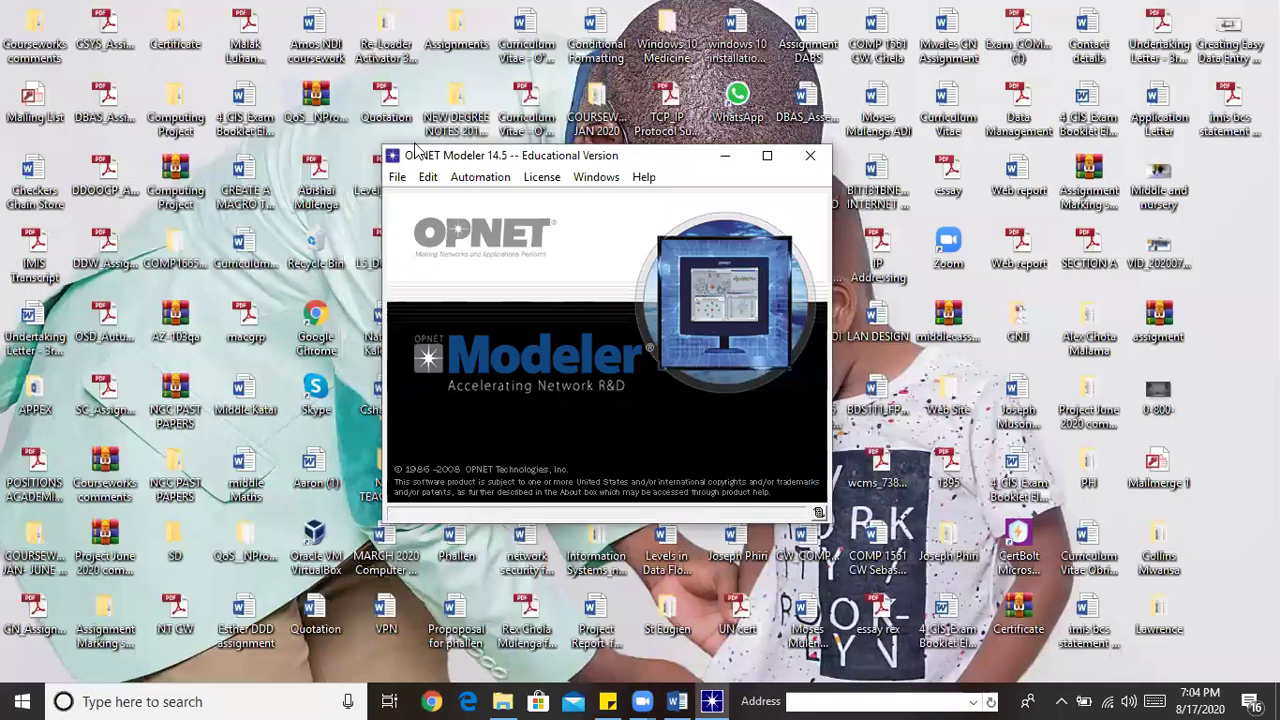
Step: Create a new file of type Project in OPNET Modeler
{"action": "left_click", "coordinate": [397, 178]}
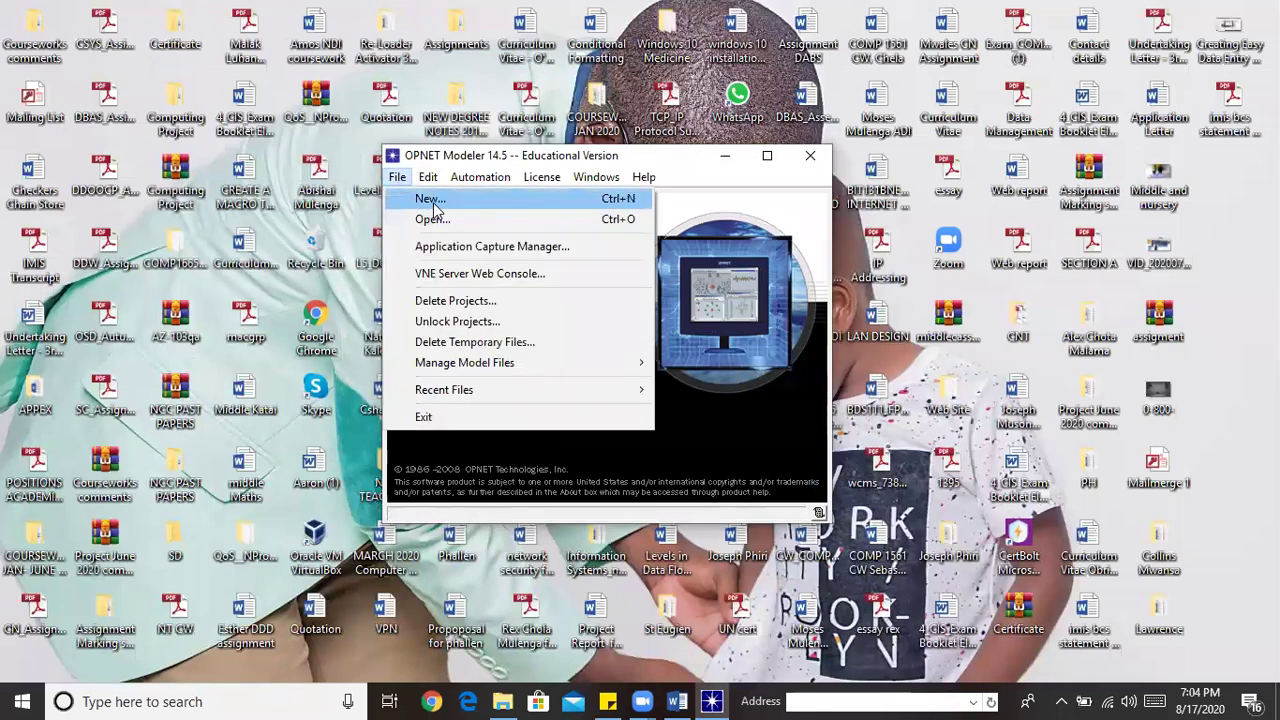
{"action": "left_click", "coordinate": [431, 200]}
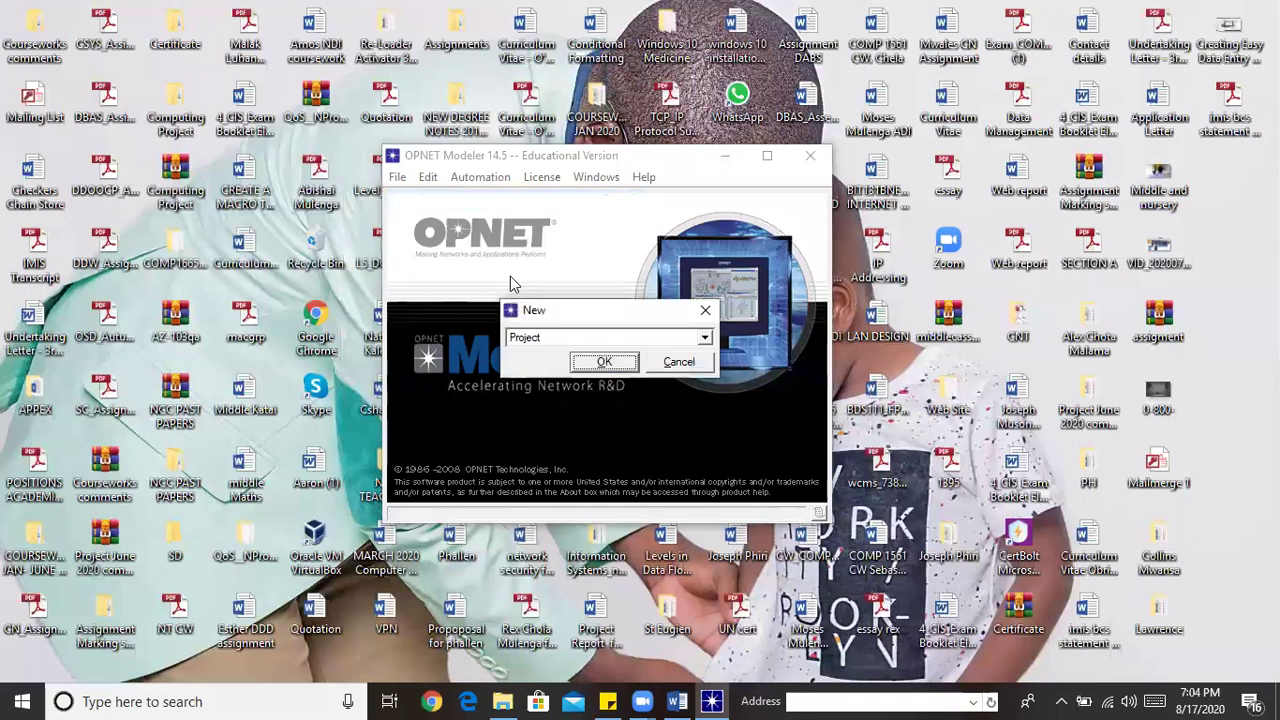
{"action": "left_click", "coordinate": [604, 362]}
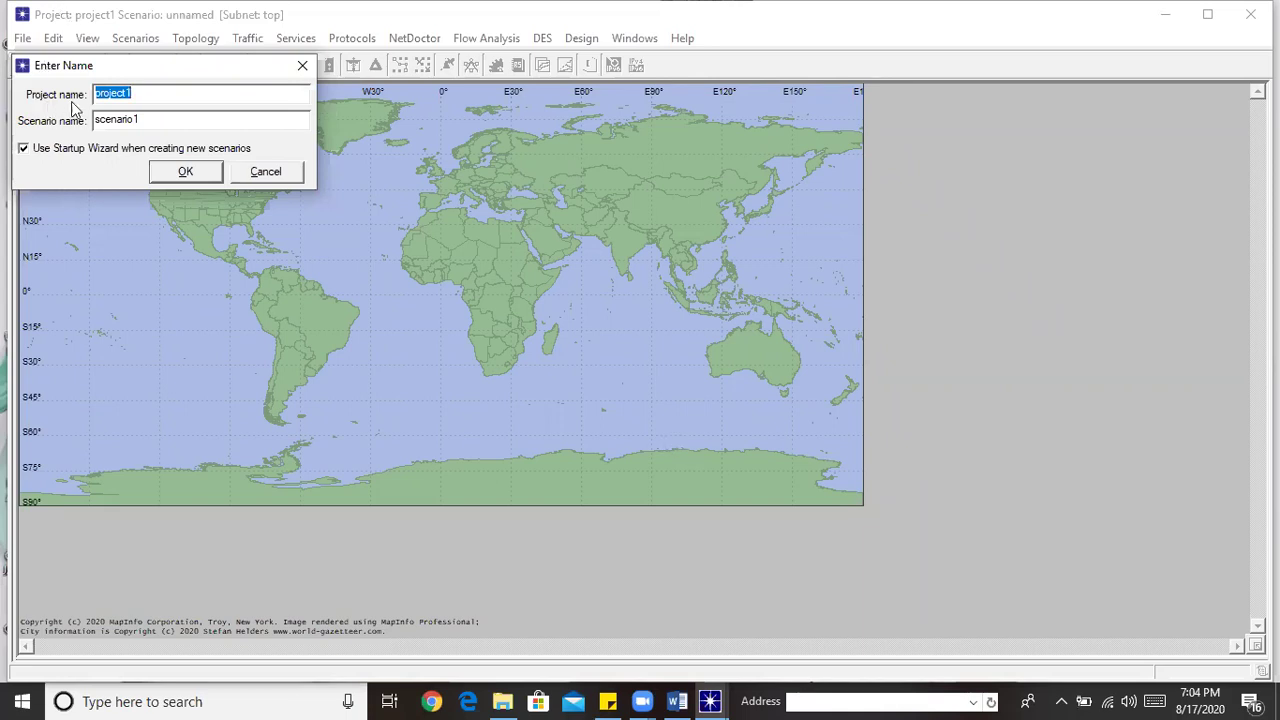
Step: Name the project O_FIRSTNTCLASS, keeping the scenario name scenario1 and the Startup Wizard enabled
{"action": "left_click", "coordinate": [138, 96]}
{"action": "key", "text": "BackSpace"}
{"action": "key", "text": "BackSpace"}
{"action": "key", "text": "BackSpace"}
{"action": "key", "text": "BackSpace"}
{"action": "type", "text": "O_"}
{"action": "key", "text": "BackSpace"}
{"action": "key", "text": "BackSpace"}
{"action": "type", "text": "f"}
{"action": "type", "text": "F"}
{"action": "type", "text": "l"}
{"action": "type", "text": "R"}
{"action": "type", "text": "ST"}
{"action": "type", "text": "NE"}
{"action": "type", "text": "CLASS"}
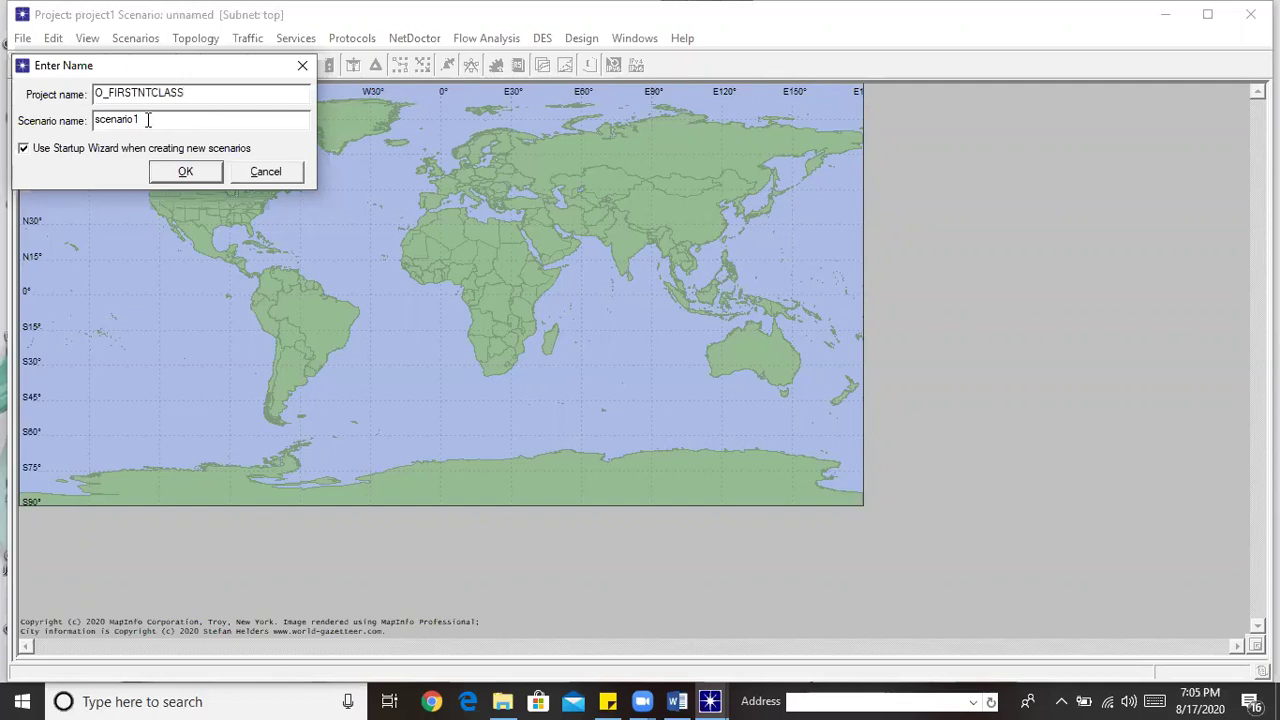
{"action": "left_click", "coordinate": [183, 172]}
{"action": "left_click", "coordinate": [186, 172]}
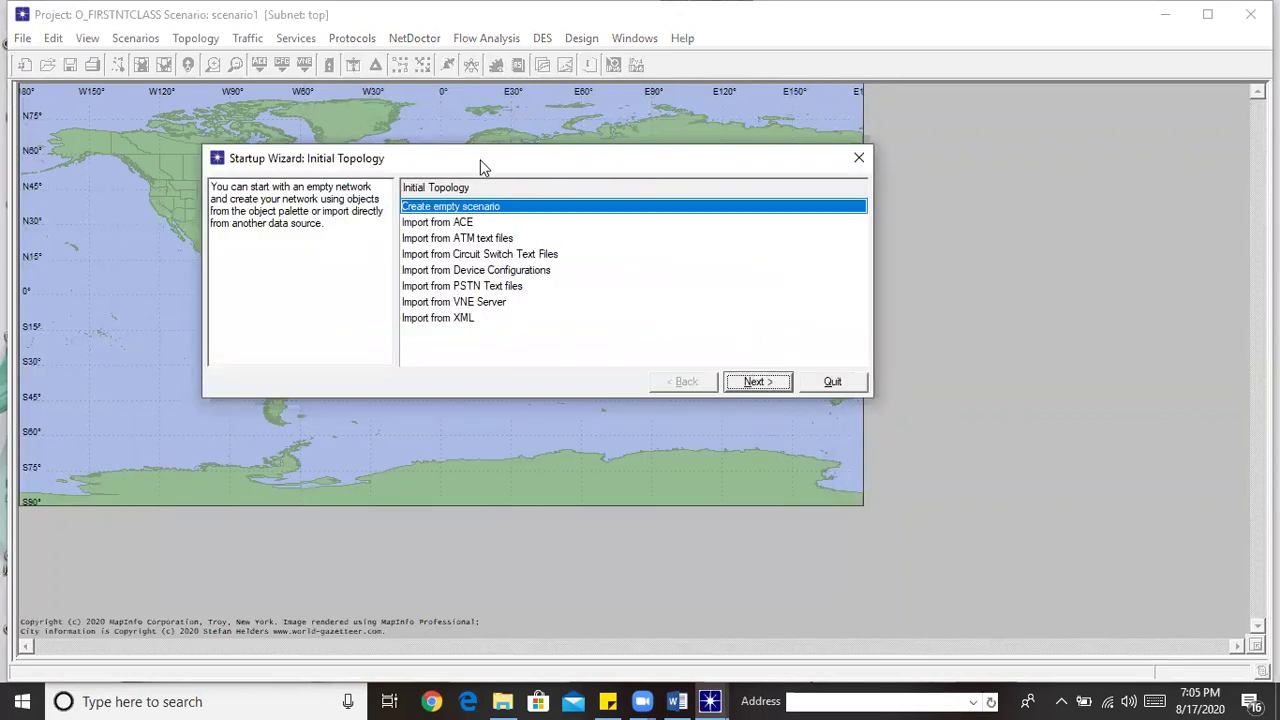
Step: Start from an empty scenario in the Startup Wizard and set the network scale to Campus
{"action": "left_click_drag", "start_coordinate": [480, 167], "coordinate": [438, 149]}
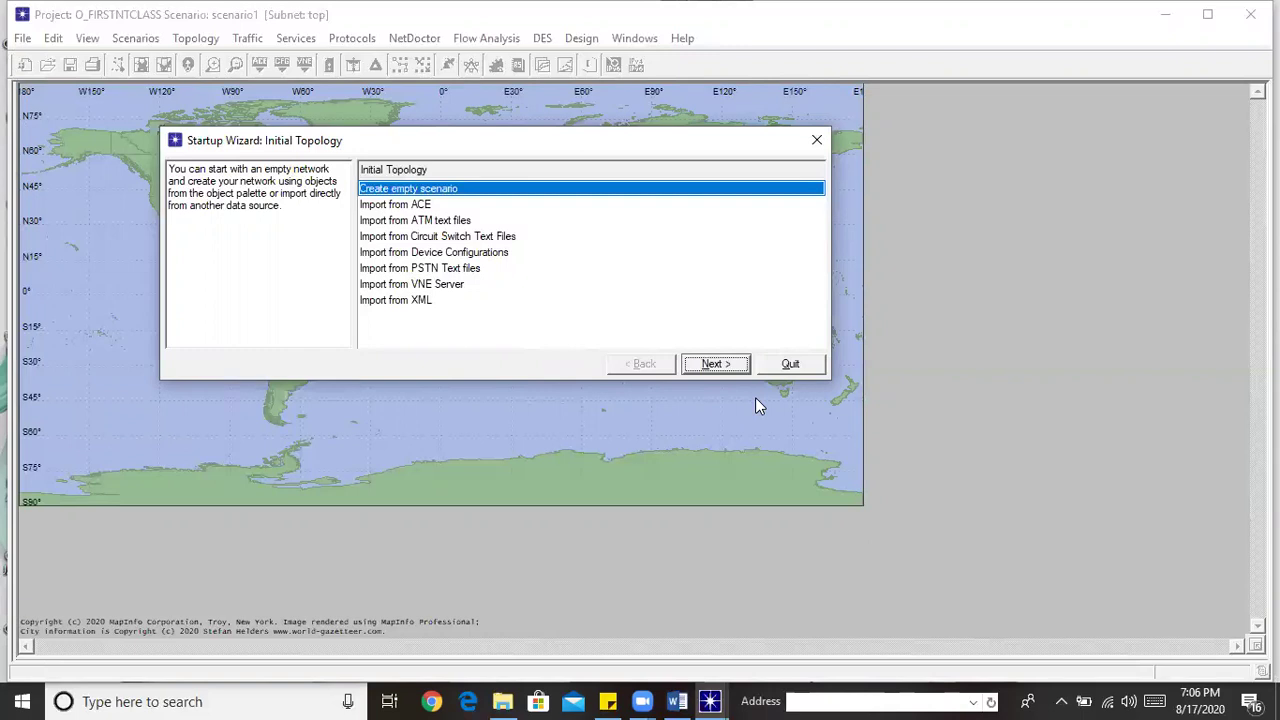
{"action": "left_click", "coordinate": [722, 364]}
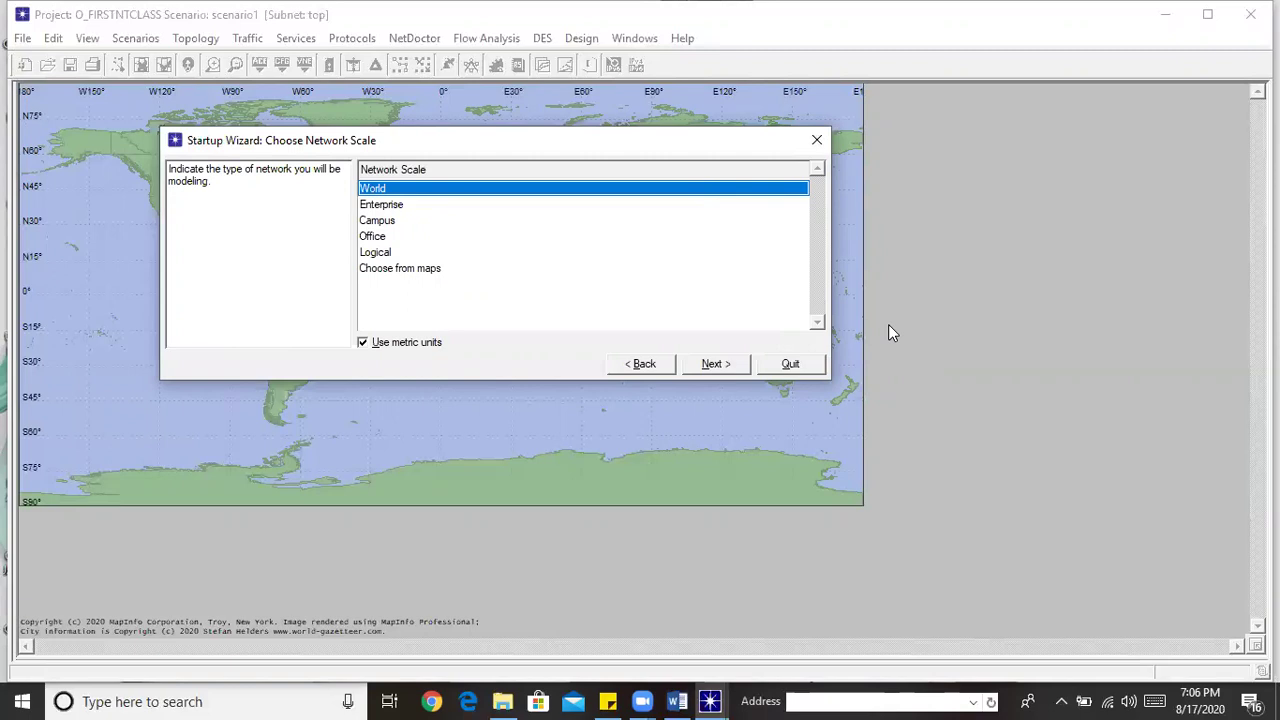
{"action": "left_click", "coordinate": [378, 222]}
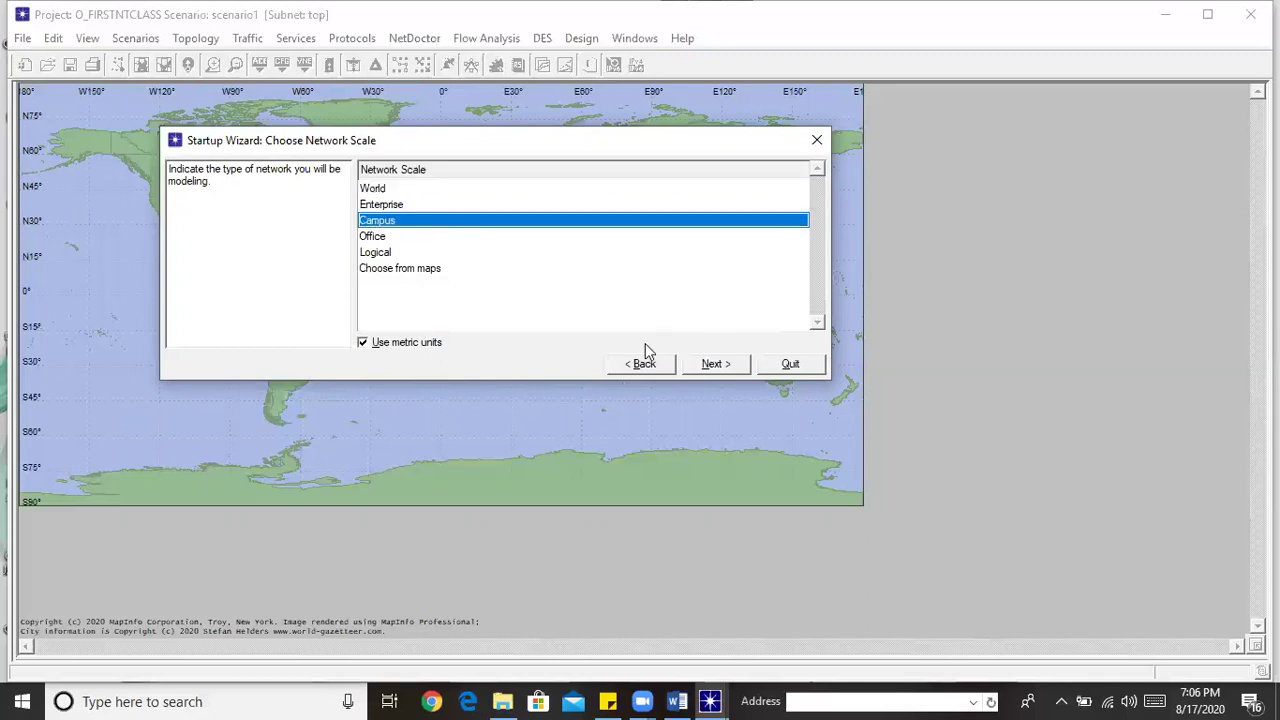
{"action": "left_click", "coordinate": [726, 370]}
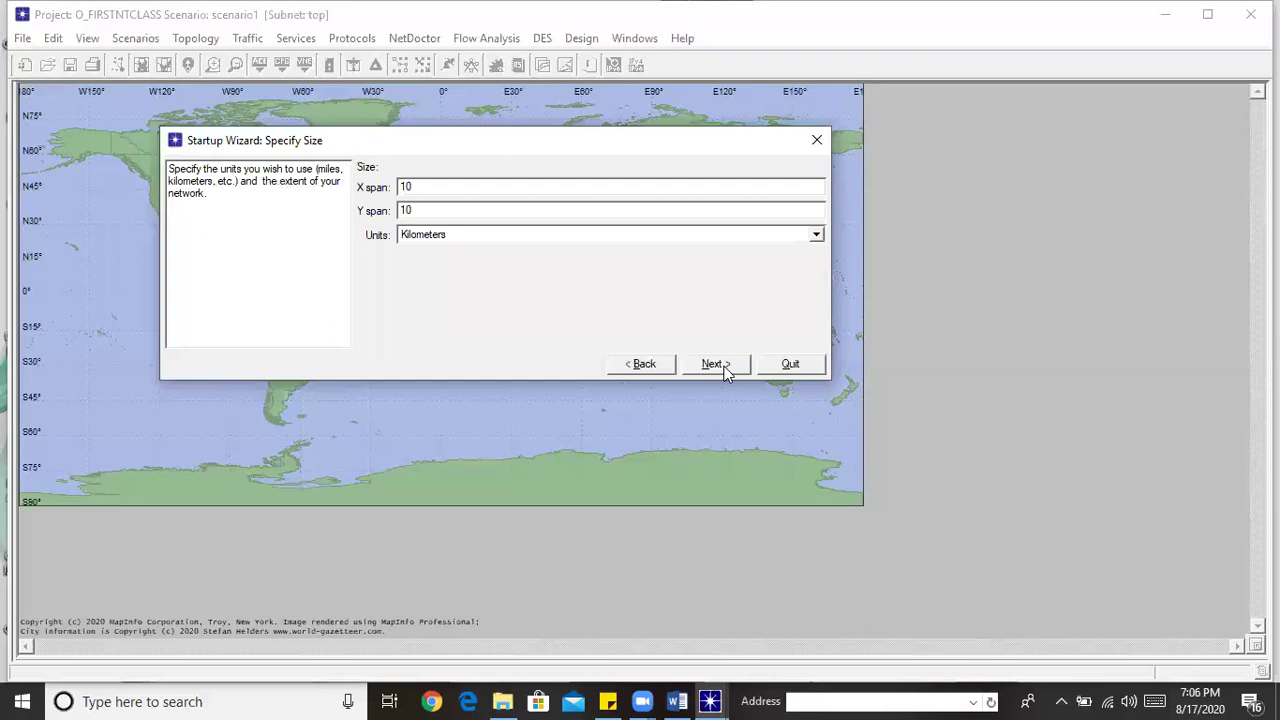
Step: Set the campus network size to an X span of 100 and a Y span of 150 in Meters and continue
{"action": "left_click", "coordinate": [817, 235]}
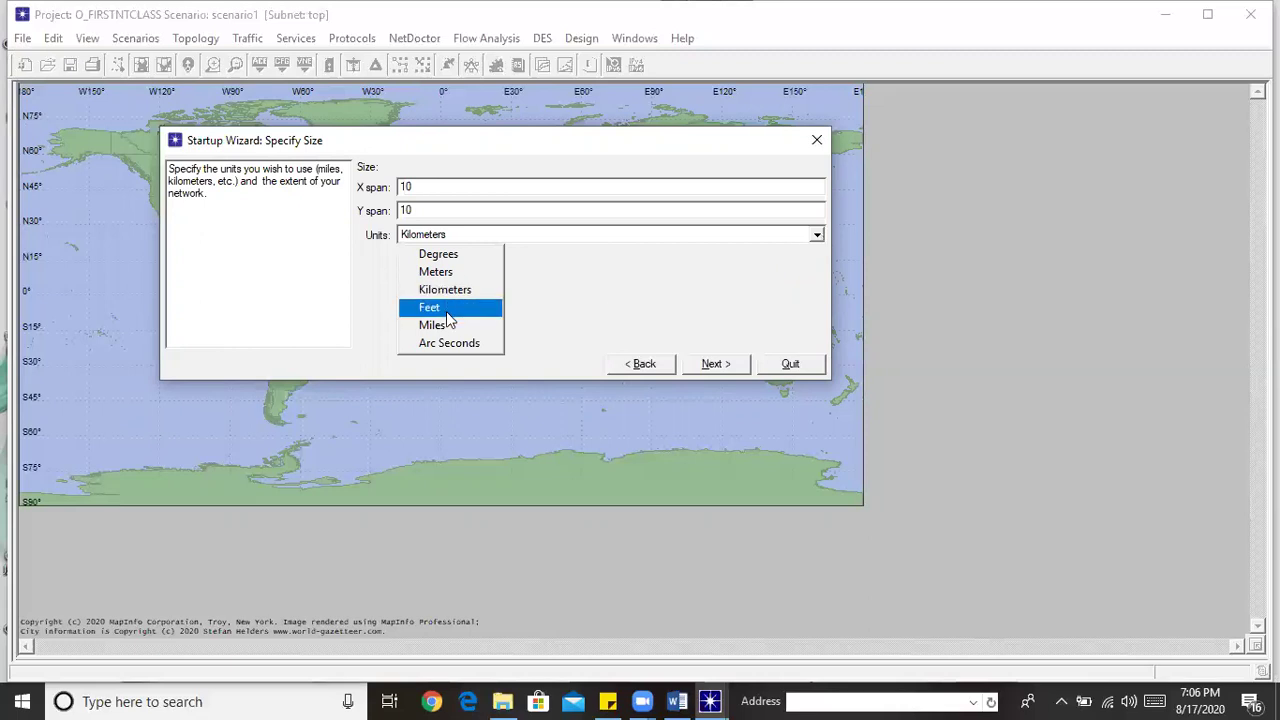
{"action": "left_click", "coordinate": [450, 272]}
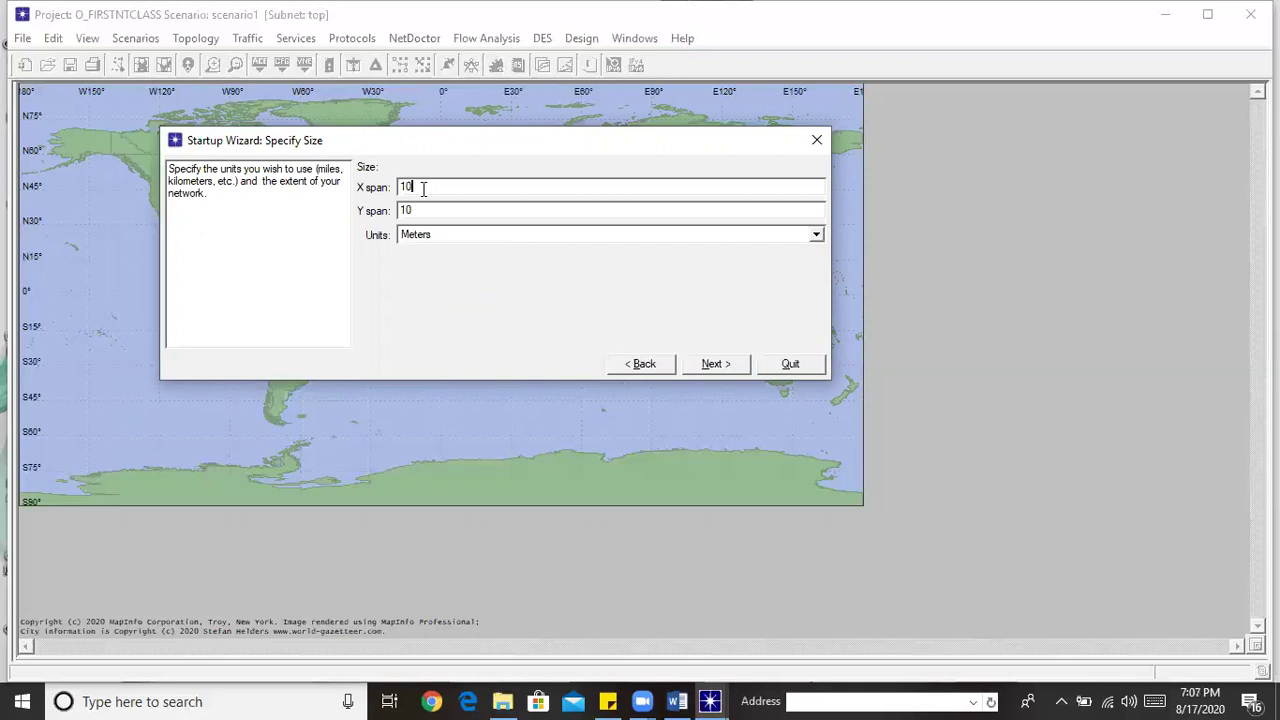
{"action": "type", "text": "0"}
{"action": "double_click", "coordinate": [409, 211]}
{"action": "type", "text": "150"}
{"action": "left_click", "coordinate": [423, 185]}
{"action": "left_click", "coordinate": [722, 366]}
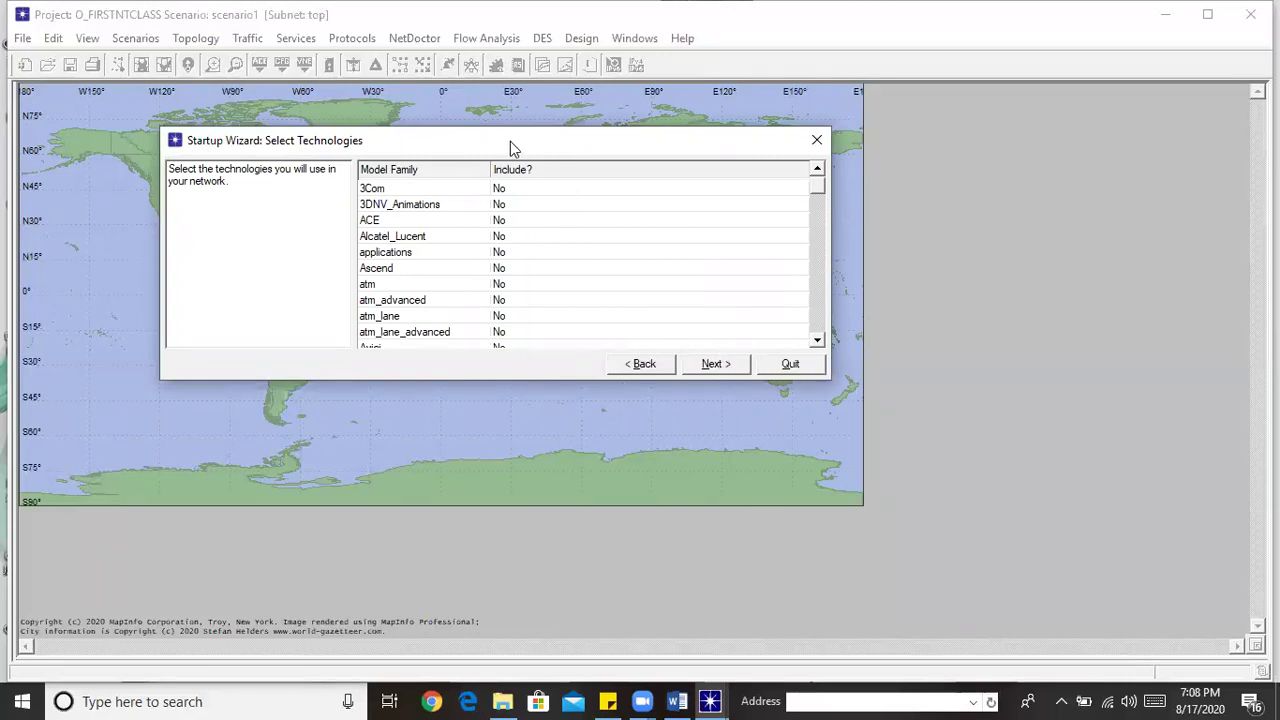
Step: Include the Cisco model family among the network's technologies
{"action": "left_click_drag", "start_coordinate": [541, 150], "coordinate": [548, 111]}
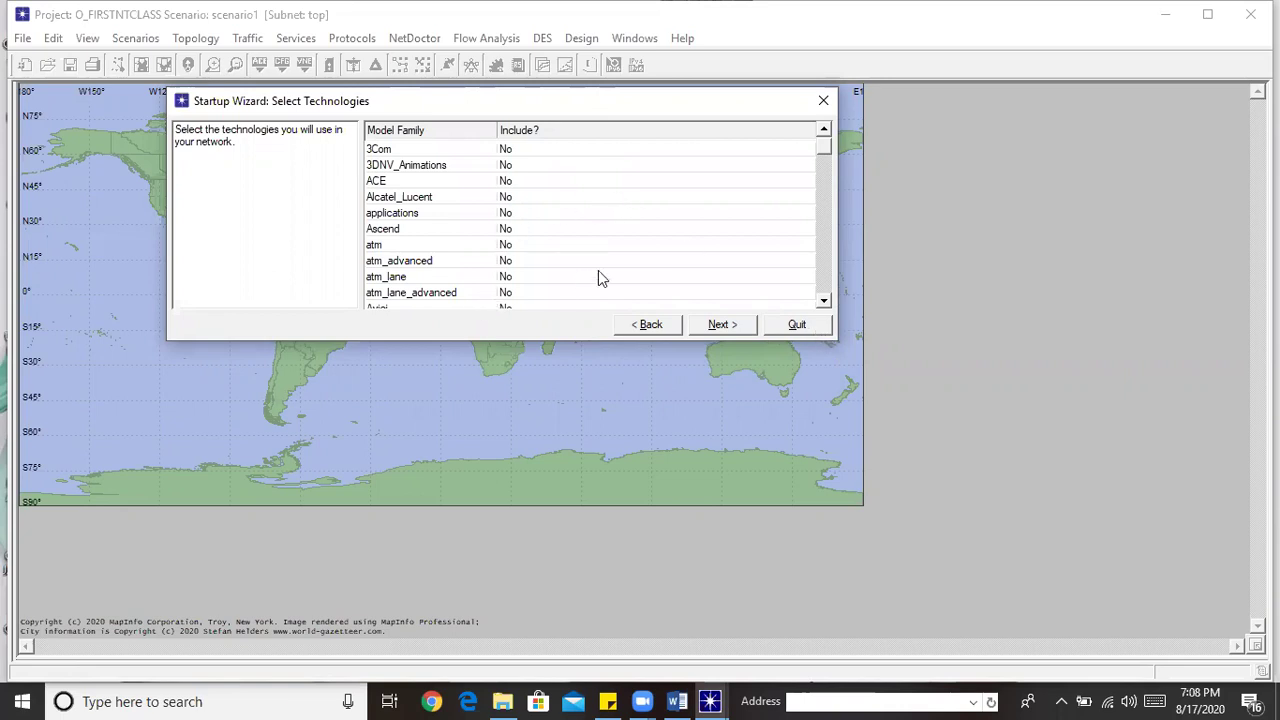
{"action": "left_click", "coordinate": [823, 301]}
{"action": "left_click", "coordinate": [823, 301]}
{"action": "left_click", "coordinate": [823, 301]}
{"action": "double_click", "coordinate": [823, 301]}
{"action": "double_click", "coordinate": [823, 301]}
{"action": "left_click", "coordinate": [824, 302]}
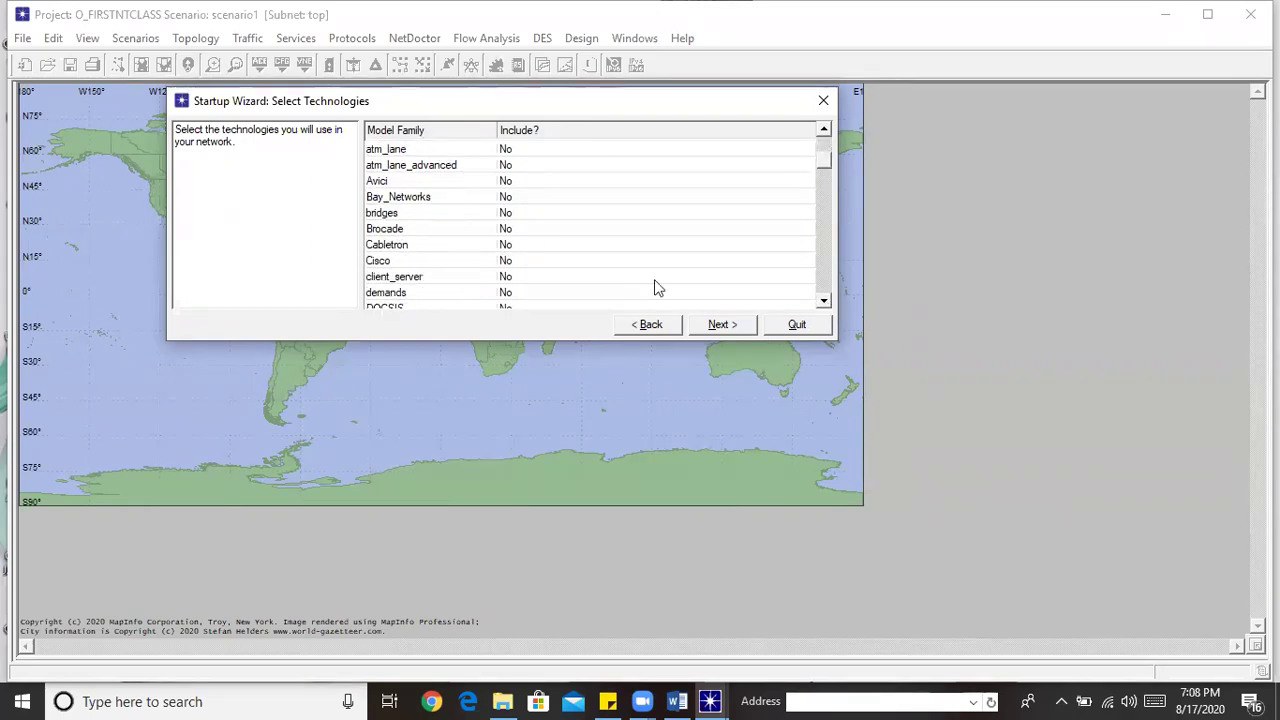
{"action": "left_click", "coordinate": [506, 262]}
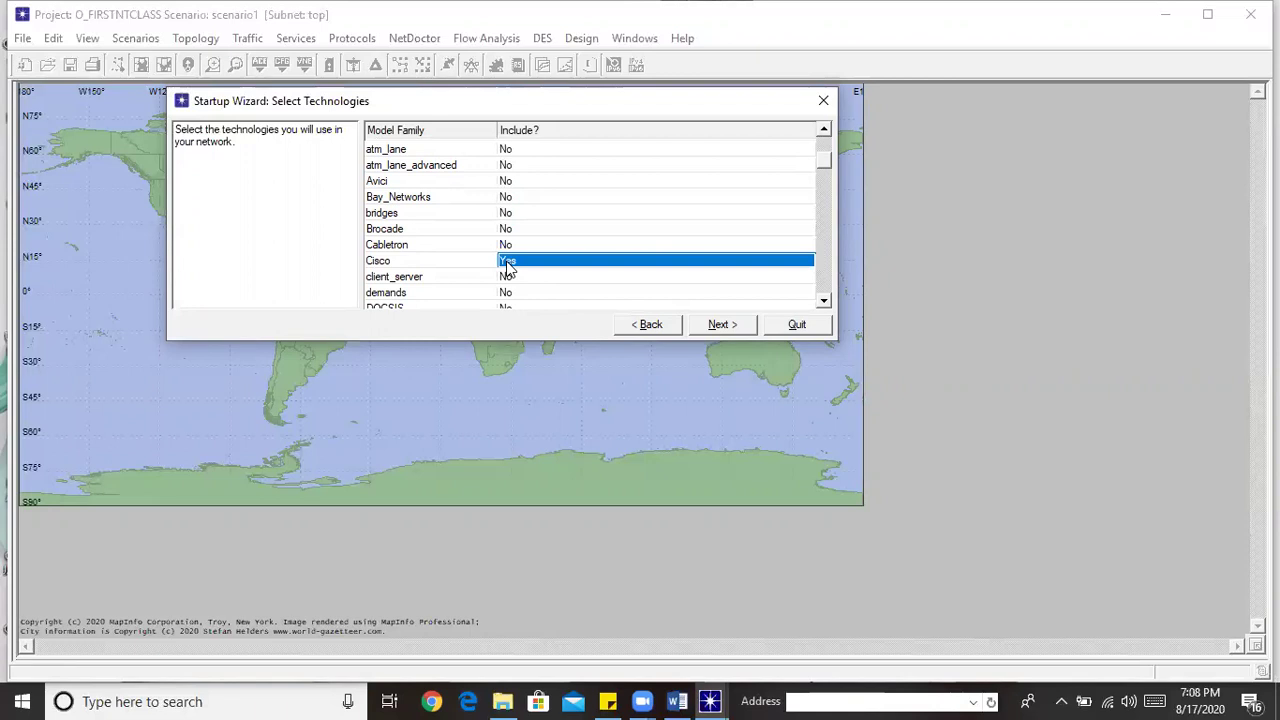
Step: Include the basic ethernet model family in the technology selection
{"action": "left_click", "coordinate": [825, 302]}
{"action": "left_click", "coordinate": [825, 302]}
{"action": "left_click", "coordinate": [825, 302]}
{"action": "left_click", "coordinate": [825, 302]}
{"action": "left_click", "coordinate": [825, 302]}
{"action": "left_click", "coordinate": [825, 302]}
{"action": "left_click", "coordinate": [825, 302]}
{"action": "left_click", "coordinate": [825, 302]}
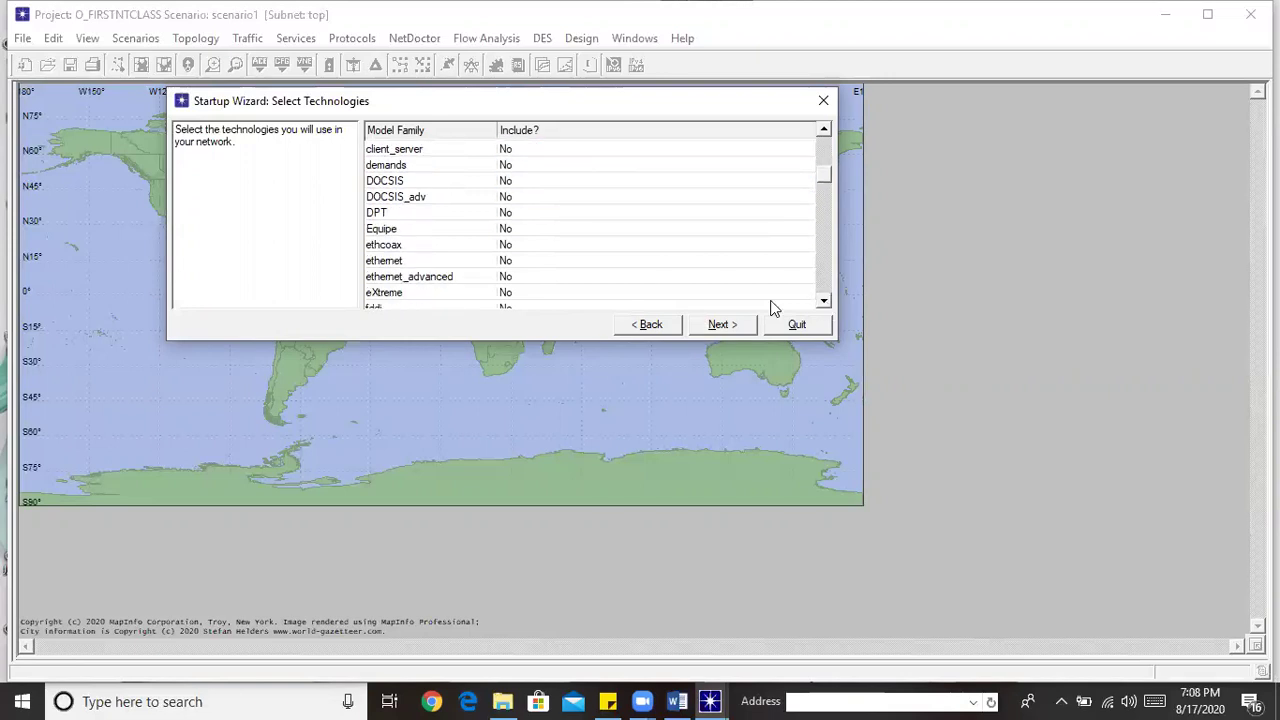
{"action": "left_click", "coordinate": [508, 261]}
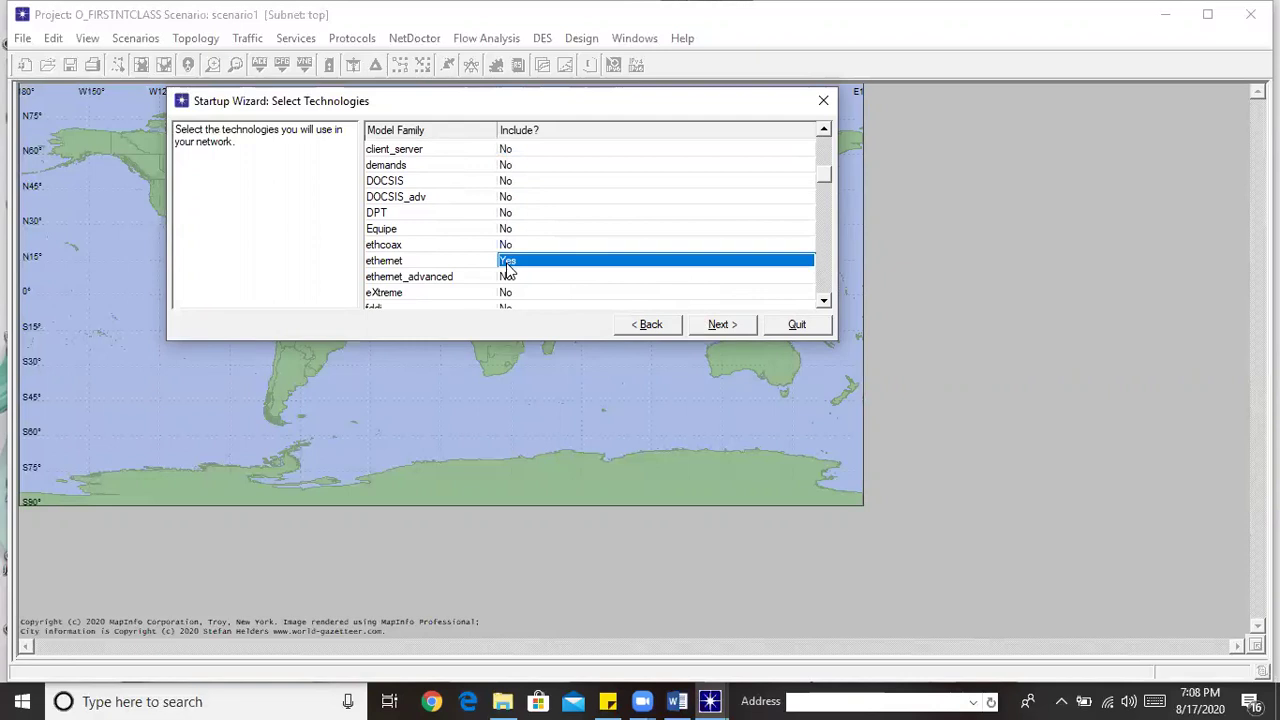
Step: Include the internet_toolbox model family in the technology selection
{"action": "left_click", "coordinate": [825, 302]}
{"action": "left_click", "coordinate": [825, 302]}
{"action": "left_click", "coordinate": [825, 302]}
{"action": "left_click", "coordinate": [825, 302]}
{"action": "left_click", "coordinate": [825, 302]}
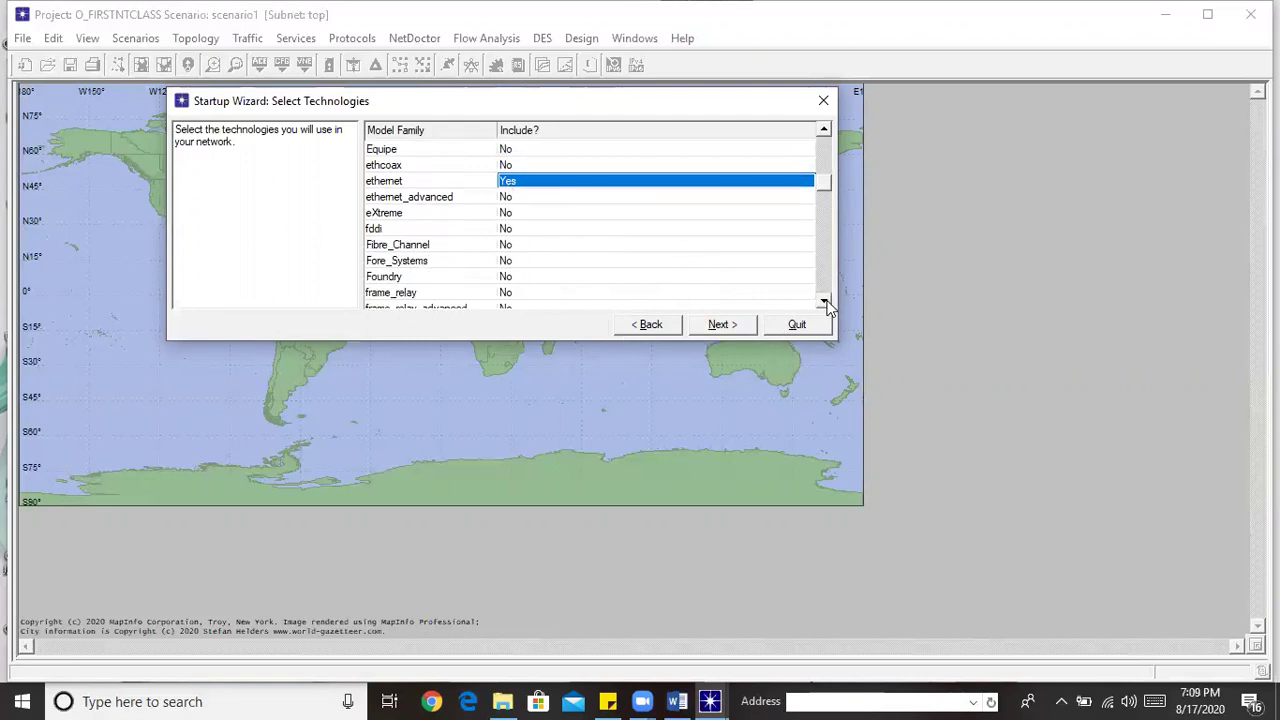
{"action": "left_click", "coordinate": [825, 302]}
{"action": "left_click", "coordinate": [825, 302]}
{"action": "left_click", "coordinate": [825, 302]}
{"action": "left_click", "coordinate": [825, 302]}
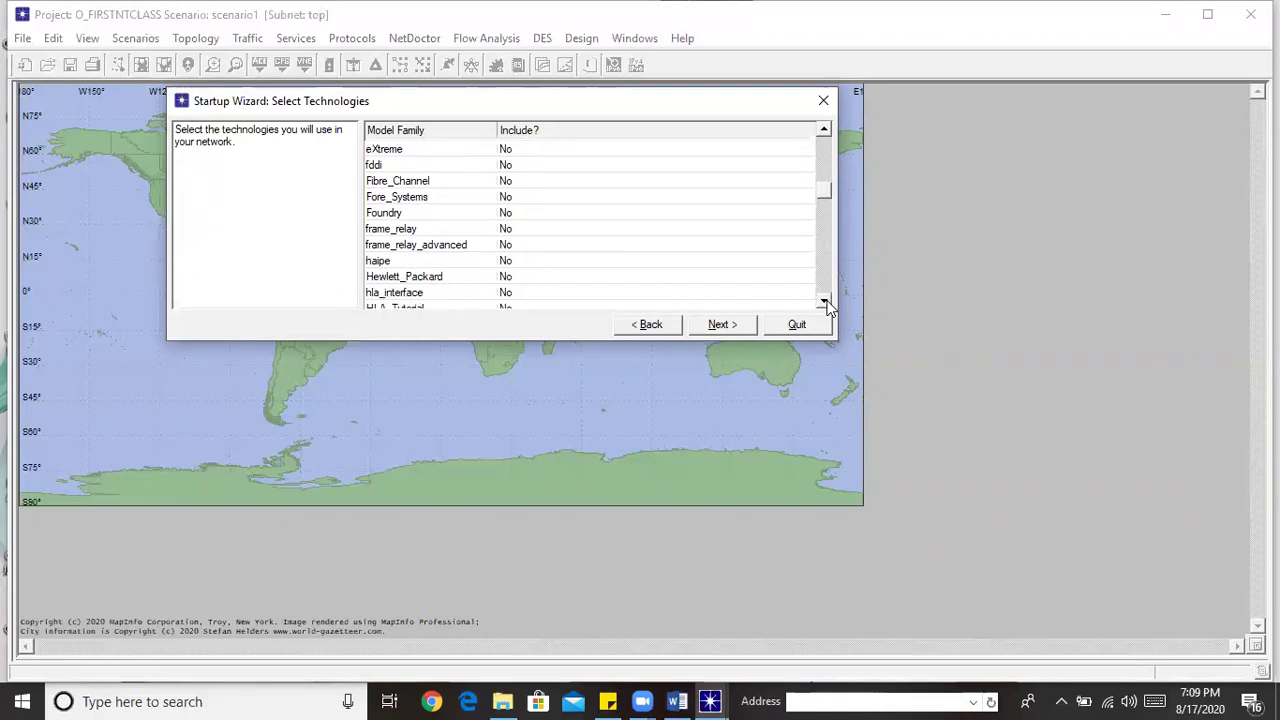
{"action": "left_click", "coordinate": [825, 302]}
{"action": "left_click", "coordinate": [825, 302]}
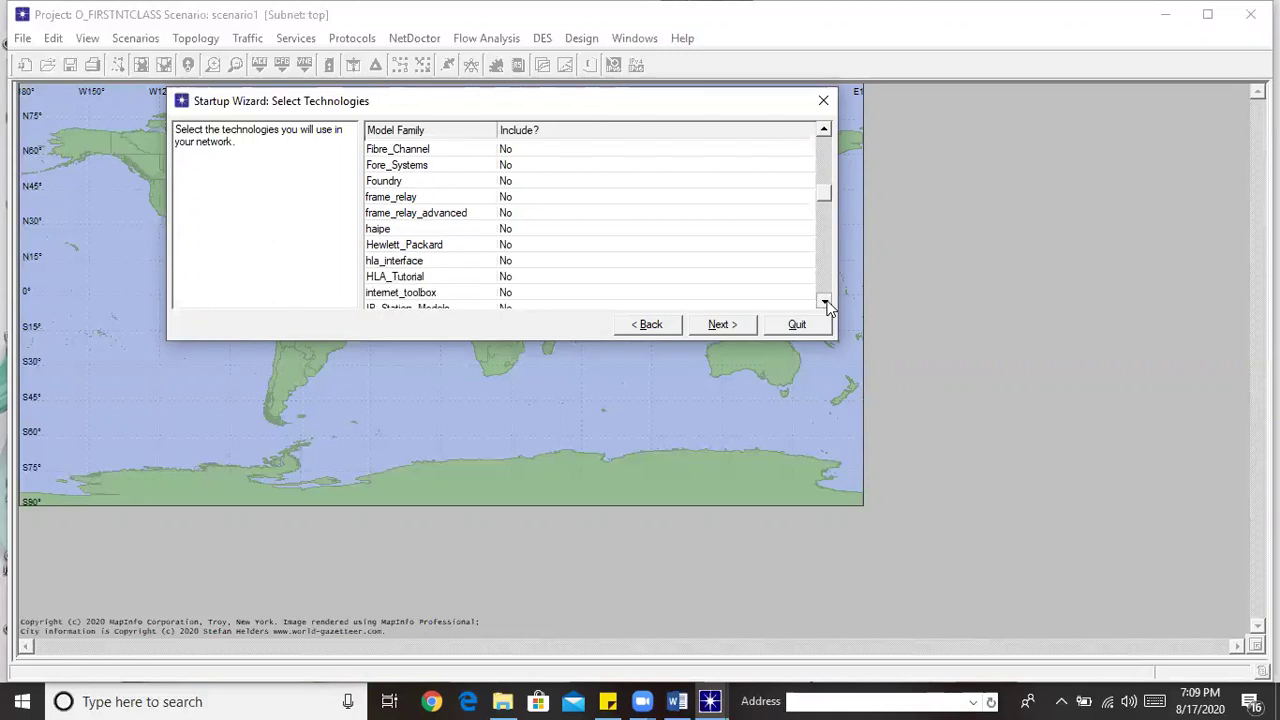
{"action": "left_click", "coordinate": [825, 302]}
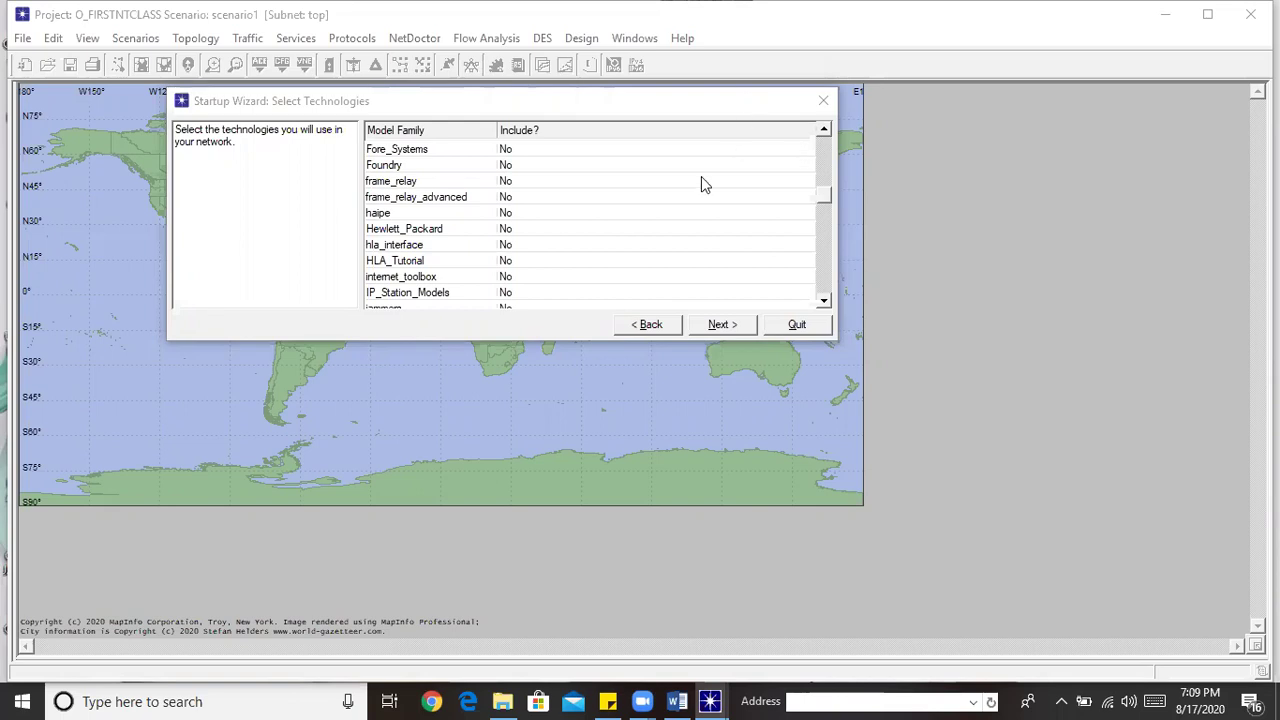
{"action": "left_click", "coordinate": [513, 280]}
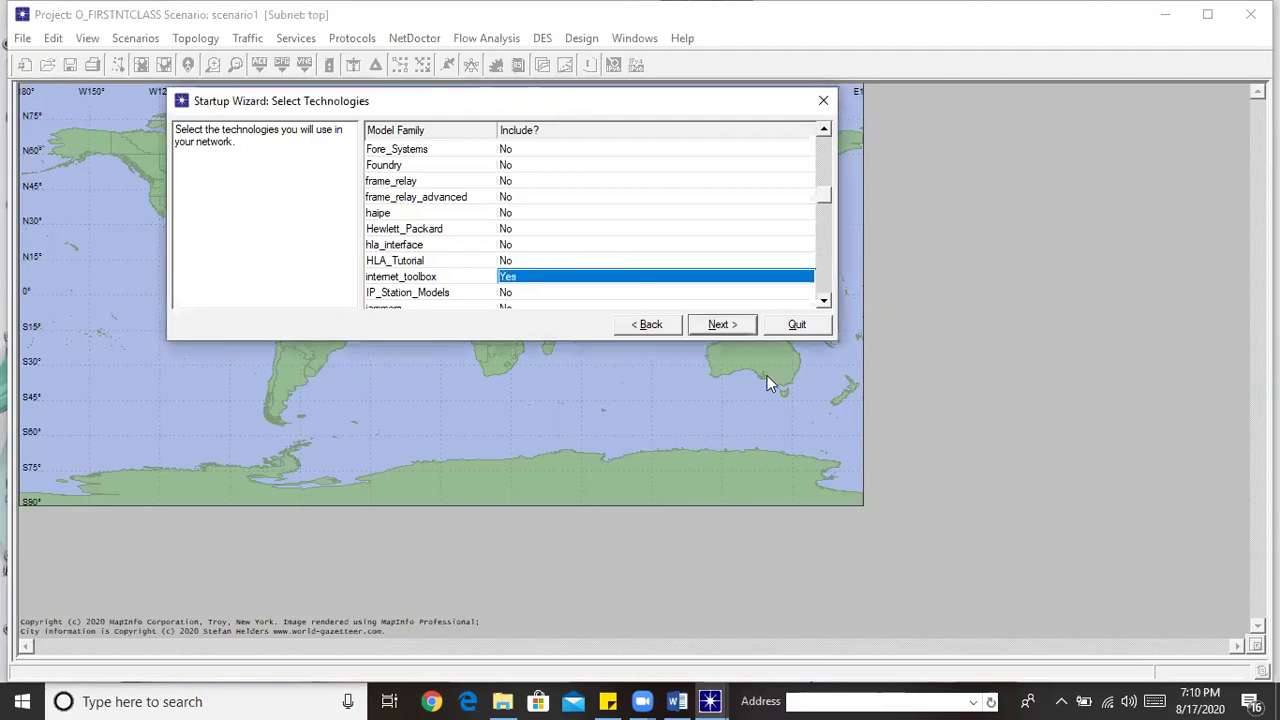
Step: Include the LANs model family in the technology selection
{"action": "left_click", "coordinate": [824, 302]}
{"action": "left_click", "coordinate": [824, 302]}
{"action": "left_click", "coordinate": [824, 302]}
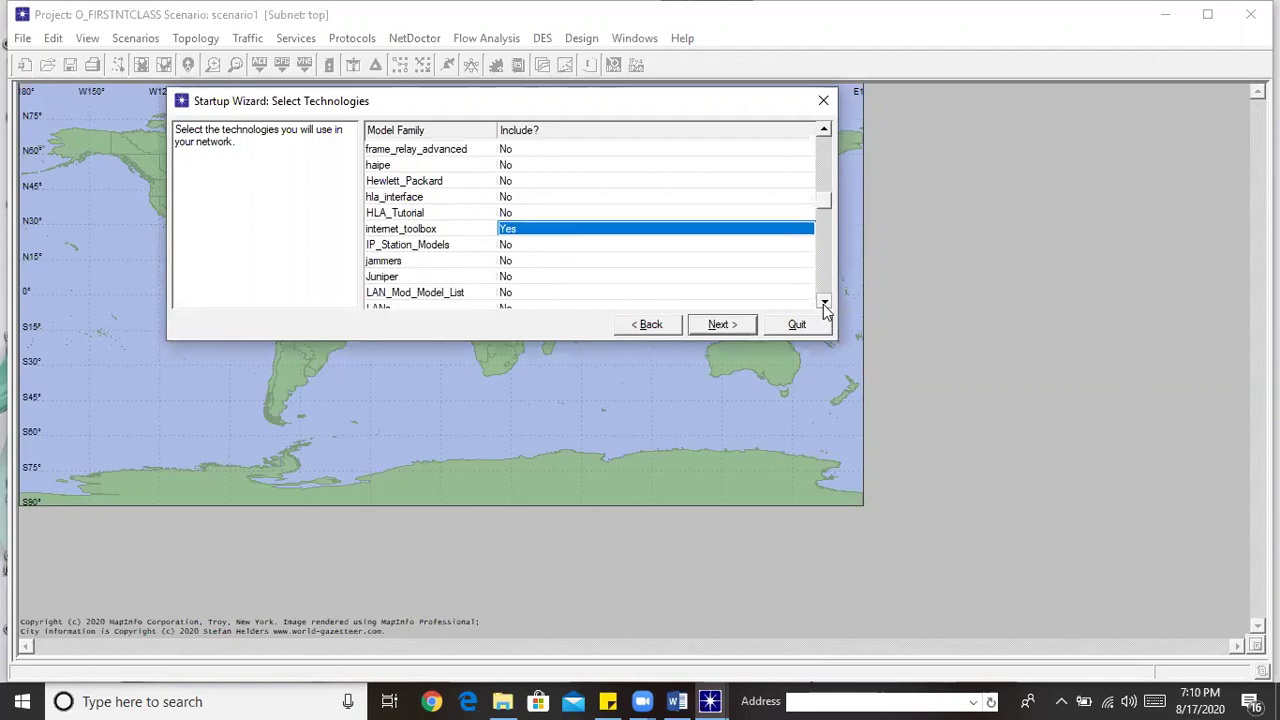
{"action": "left_click", "coordinate": [824, 302]}
{"action": "left_click", "coordinate": [824, 302]}
{"action": "left_click", "coordinate": [824, 302]}
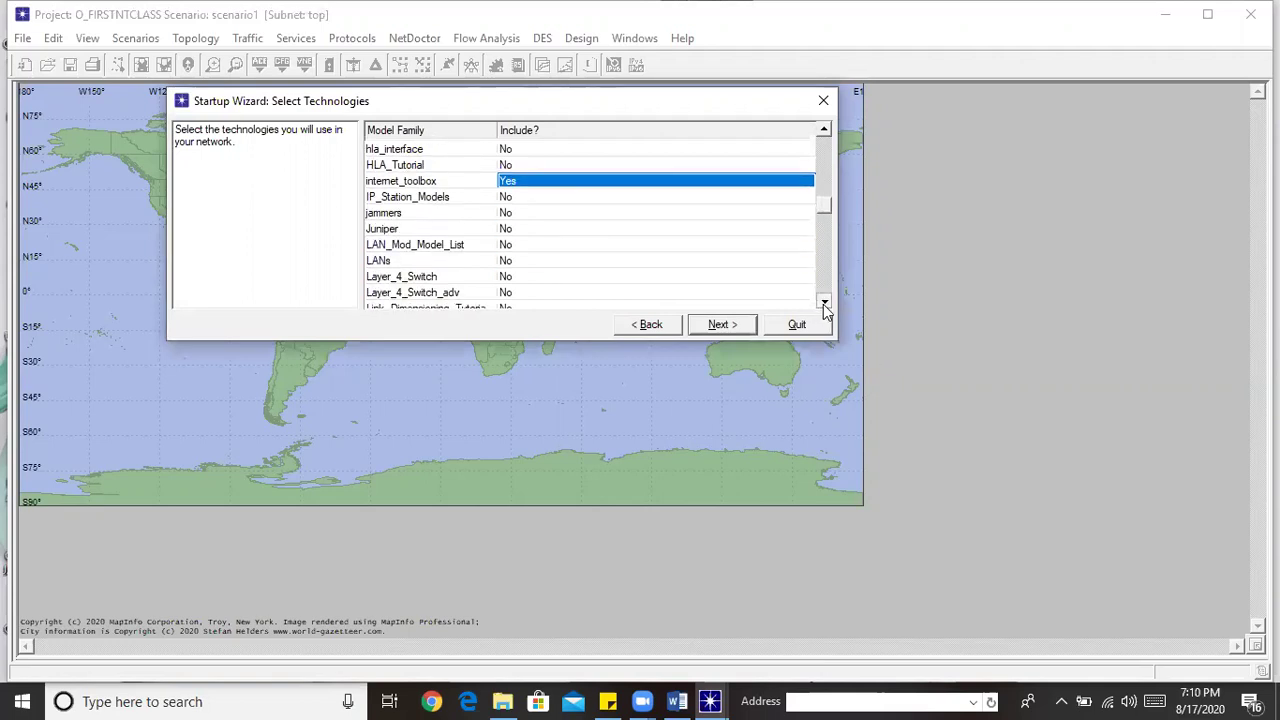
{"action": "left_click", "coordinate": [506, 261]}
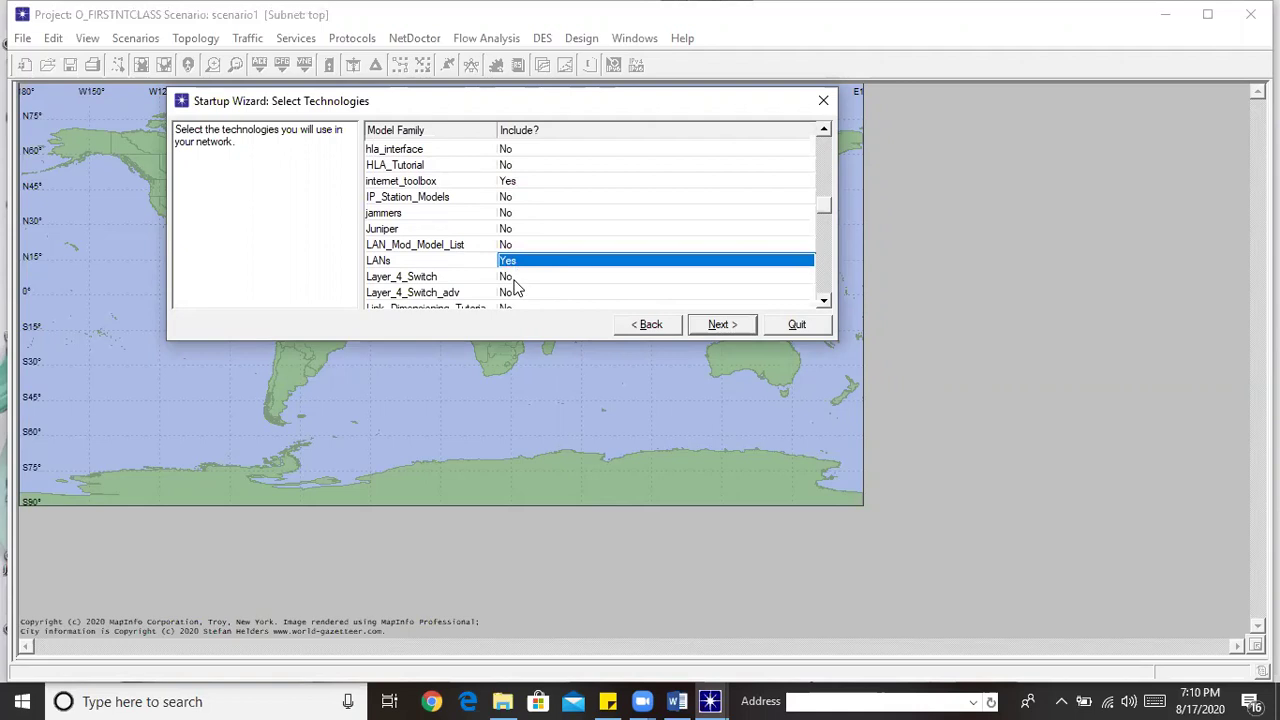
Step: Include the three link model families: links, links_advanced and links_PPP
{"action": "left_click", "coordinate": [824, 302]}
{"action": "left_click", "coordinate": [824, 302]}
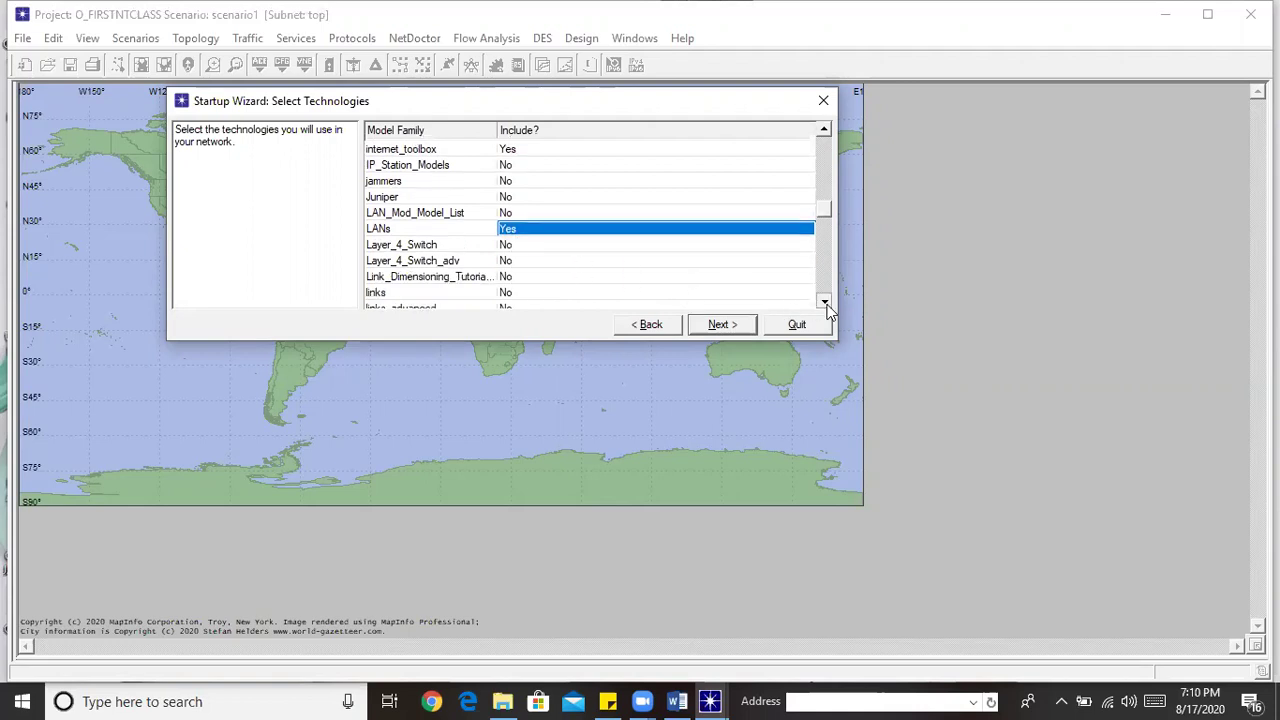
{"action": "left_click", "coordinate": [824, 302]}
{"action": "left_click", "coordinate": [824, 302]}
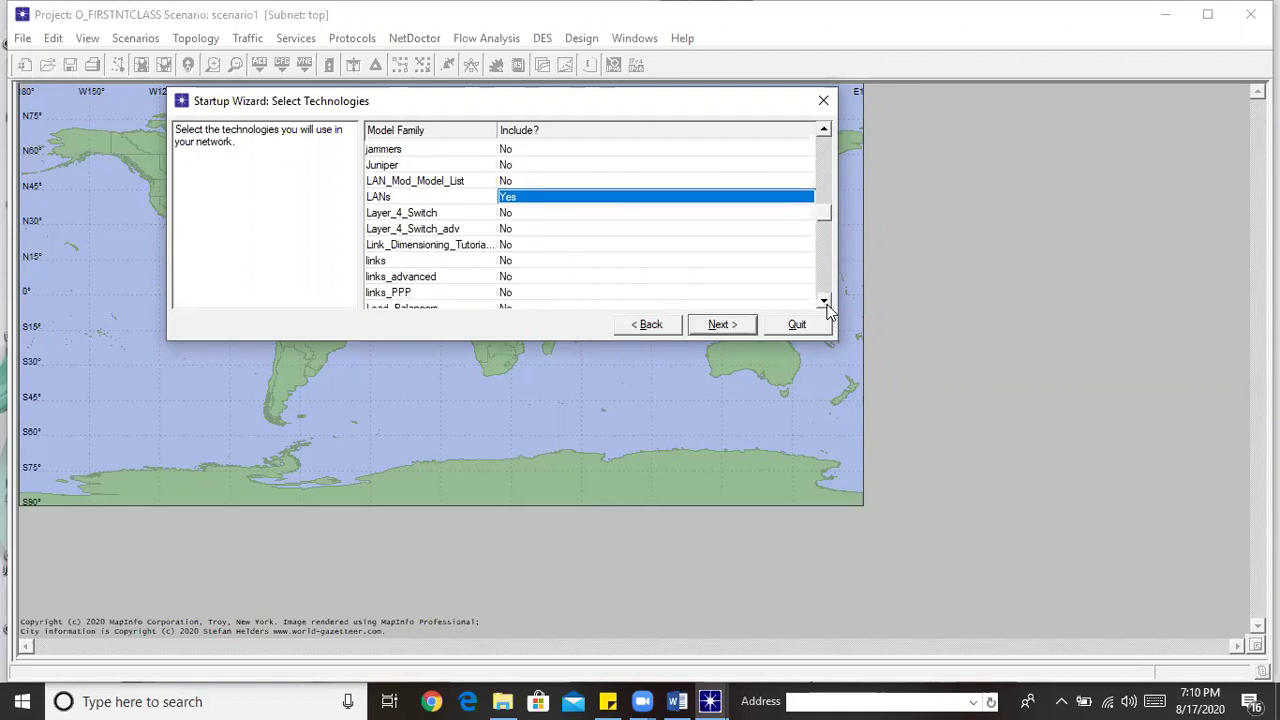
{"action": "left_click", "coordinate": [506, 261]}
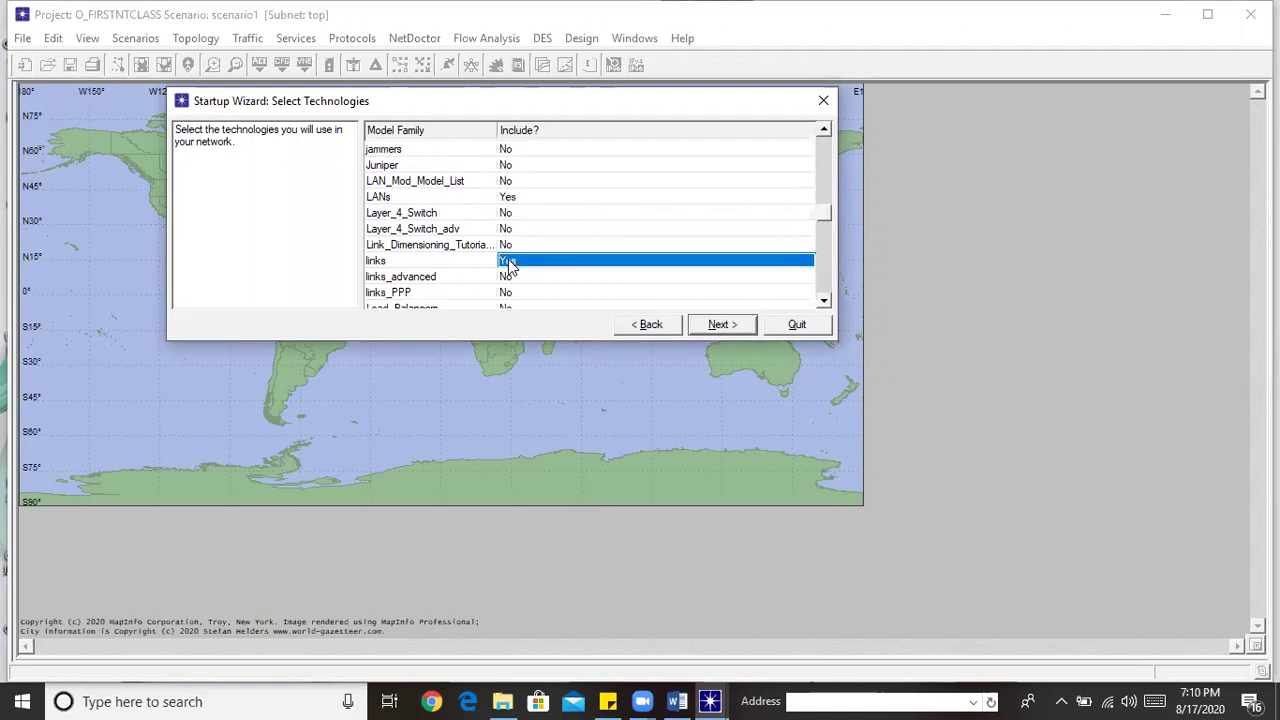
{"action": "left_click", "coordinate": [826, 302]}
{"action": "left_click", "coordinate": [826, 302]}
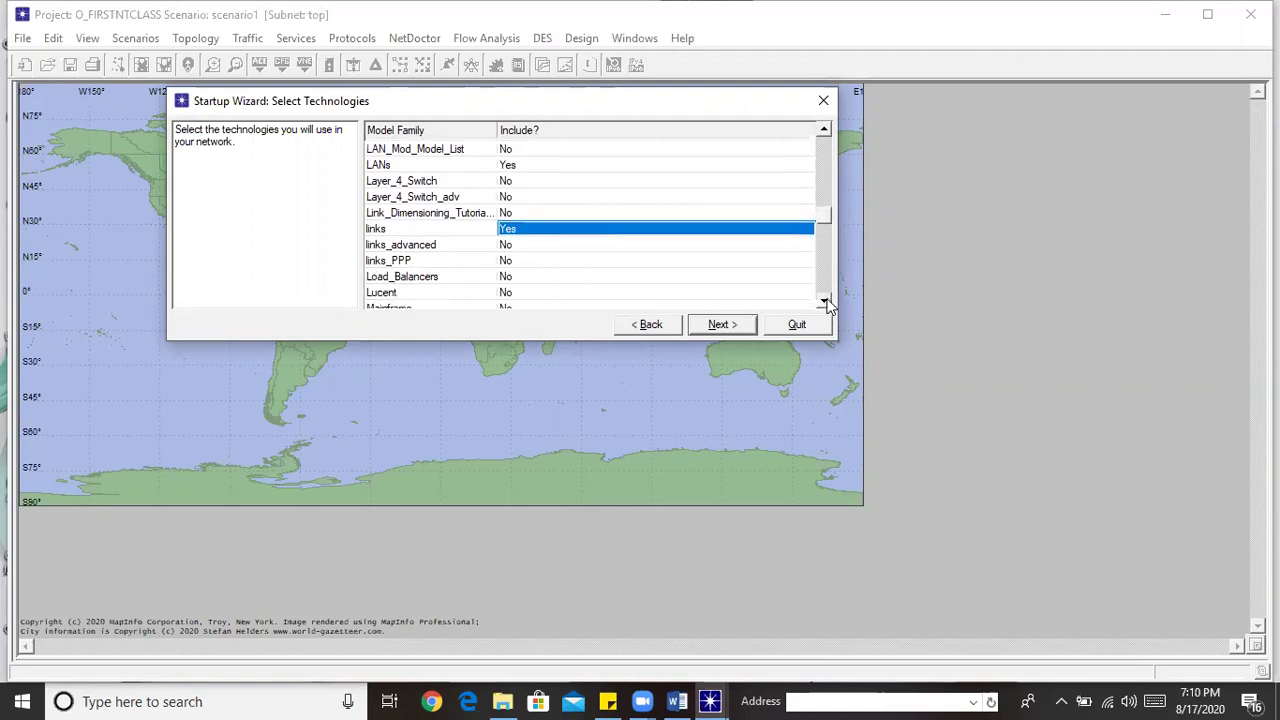
{"action": "left_click", "coordinate": [506, 248]}
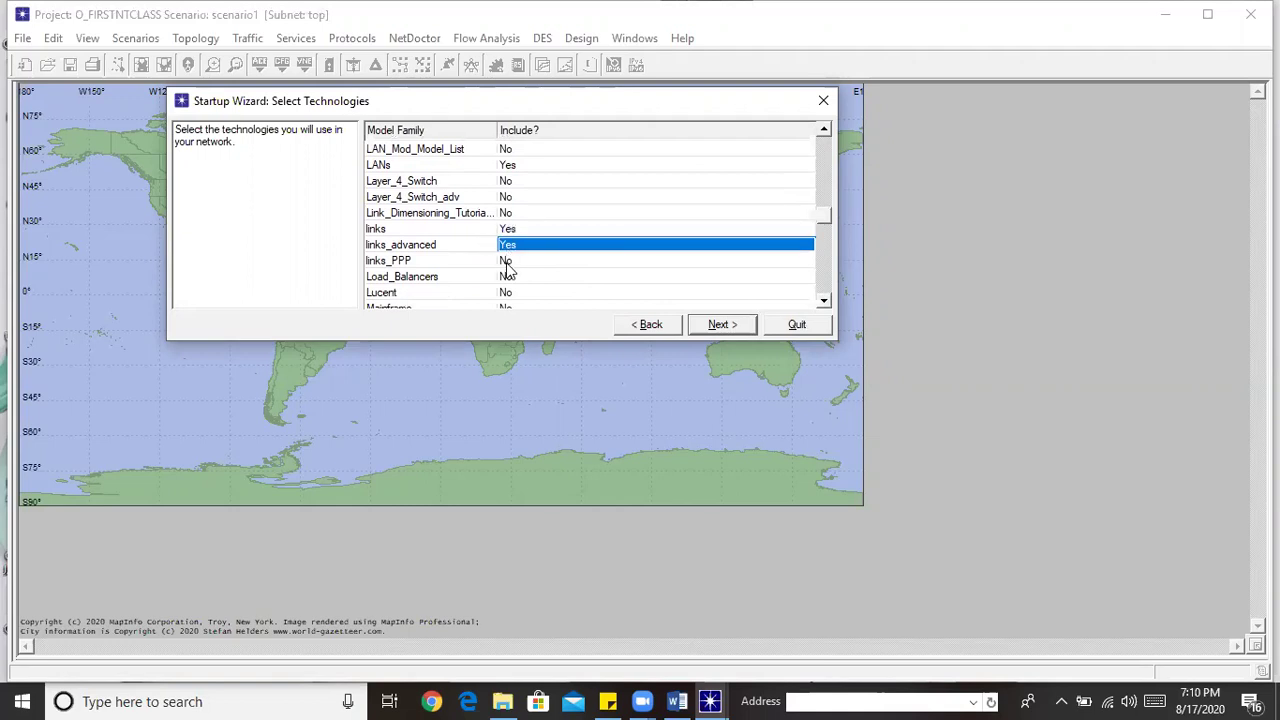
{"action": "left_click", "coordinate": [507, 262]}
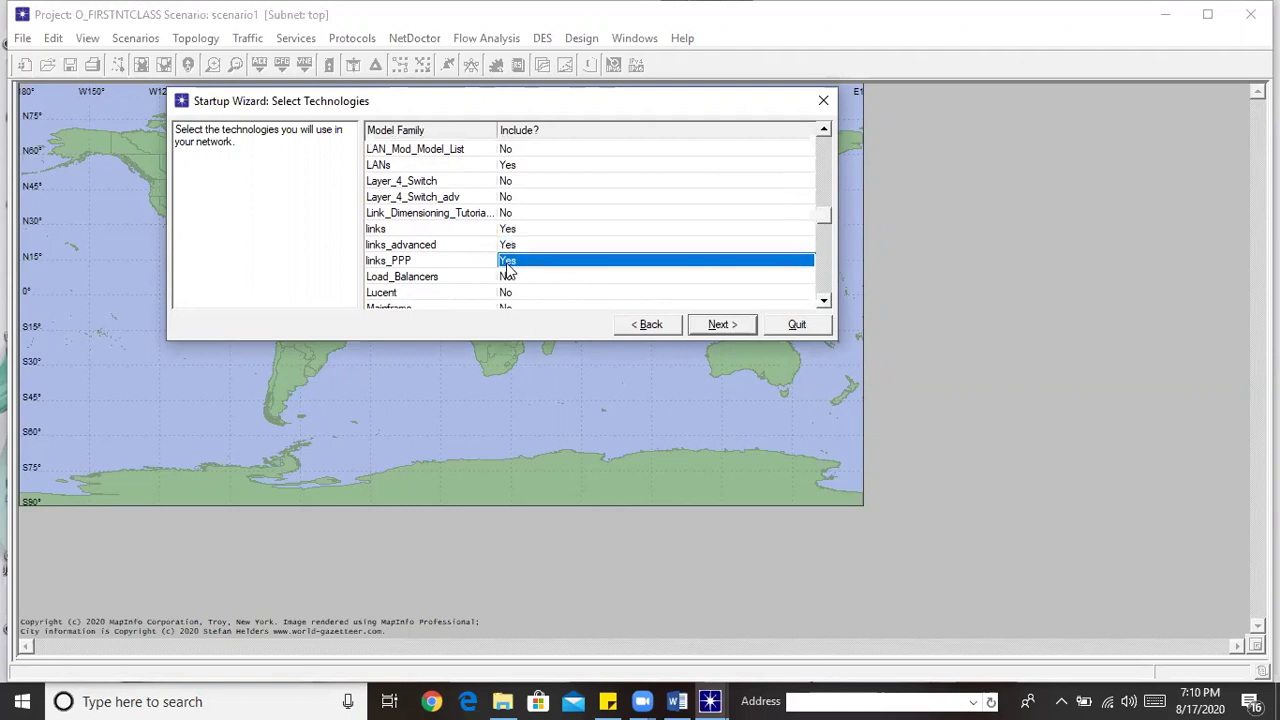
Step: Include the basic routers model family in the technology selection
{"action": "left_click", "coordinate": [824, 302]}
{"action": "scroll", "coordinate": [824, 302], "scroll_direction": "down", "scroll_amount": 3}
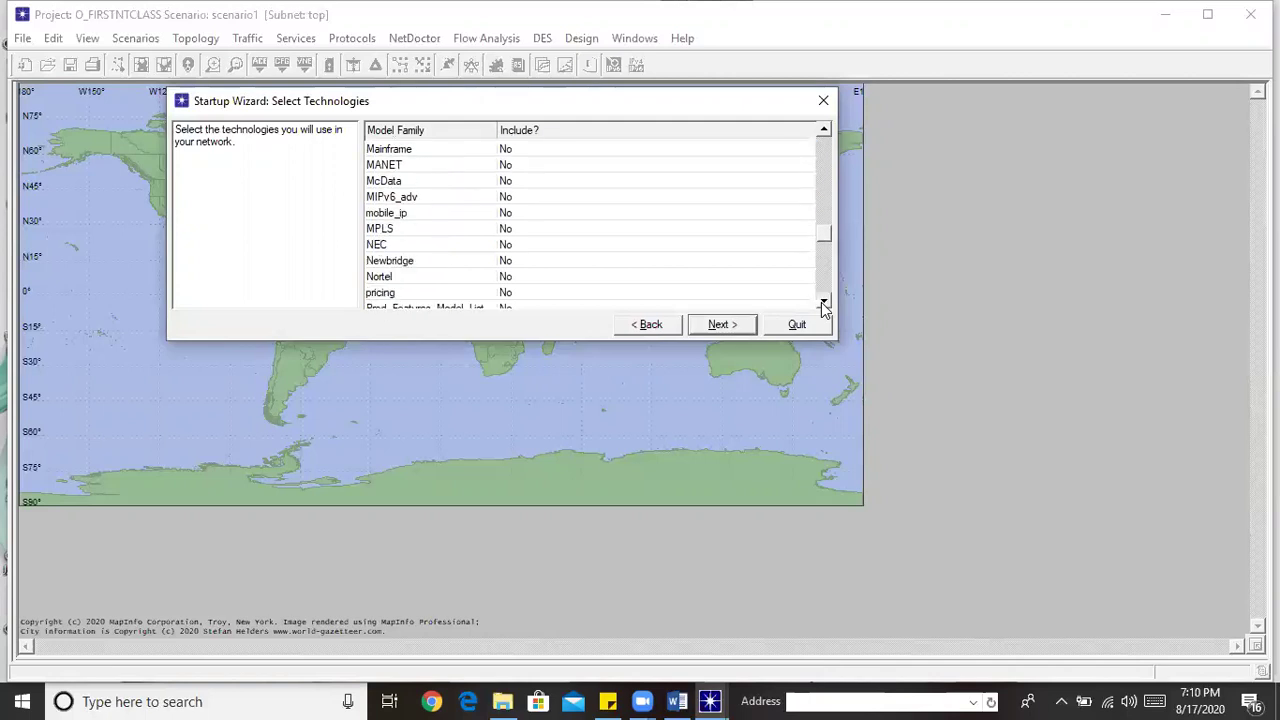
{"action": "left_click", "coordinate": [824, 130]}
{"action": "left_click", "coordinate": [824, 130]}
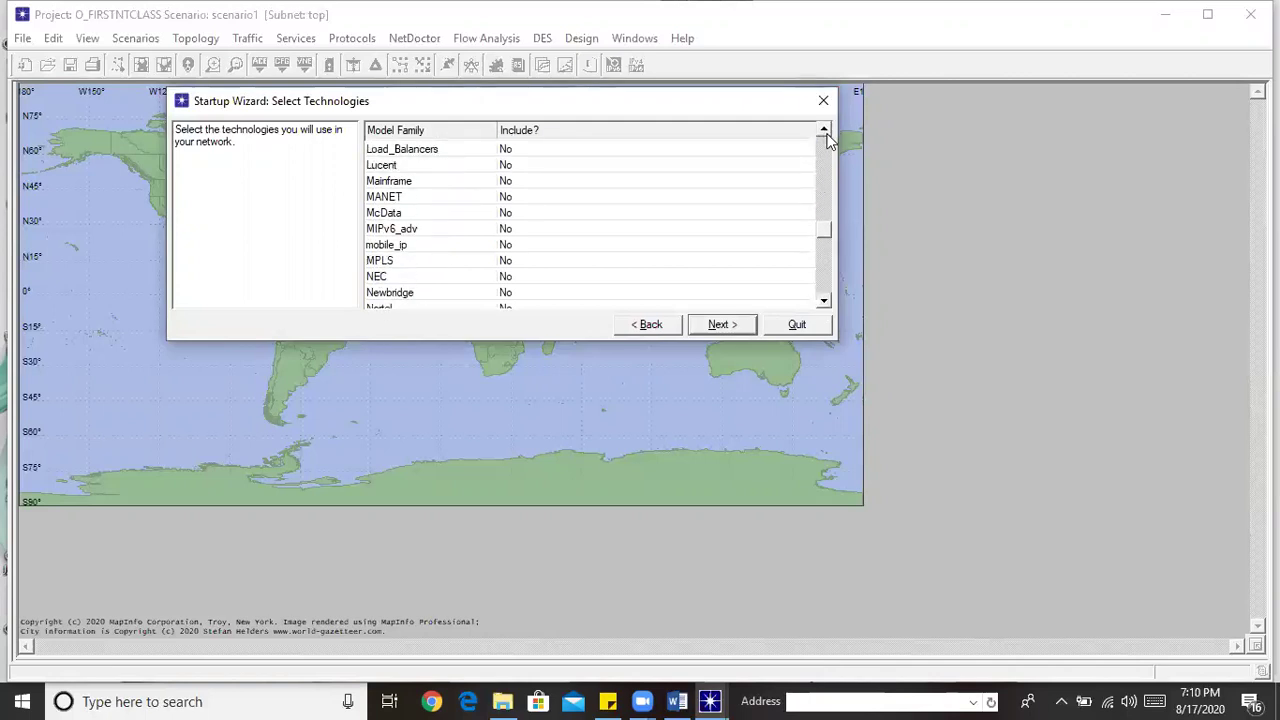
{"action": "left_click", "coordinate": [824, 130]}
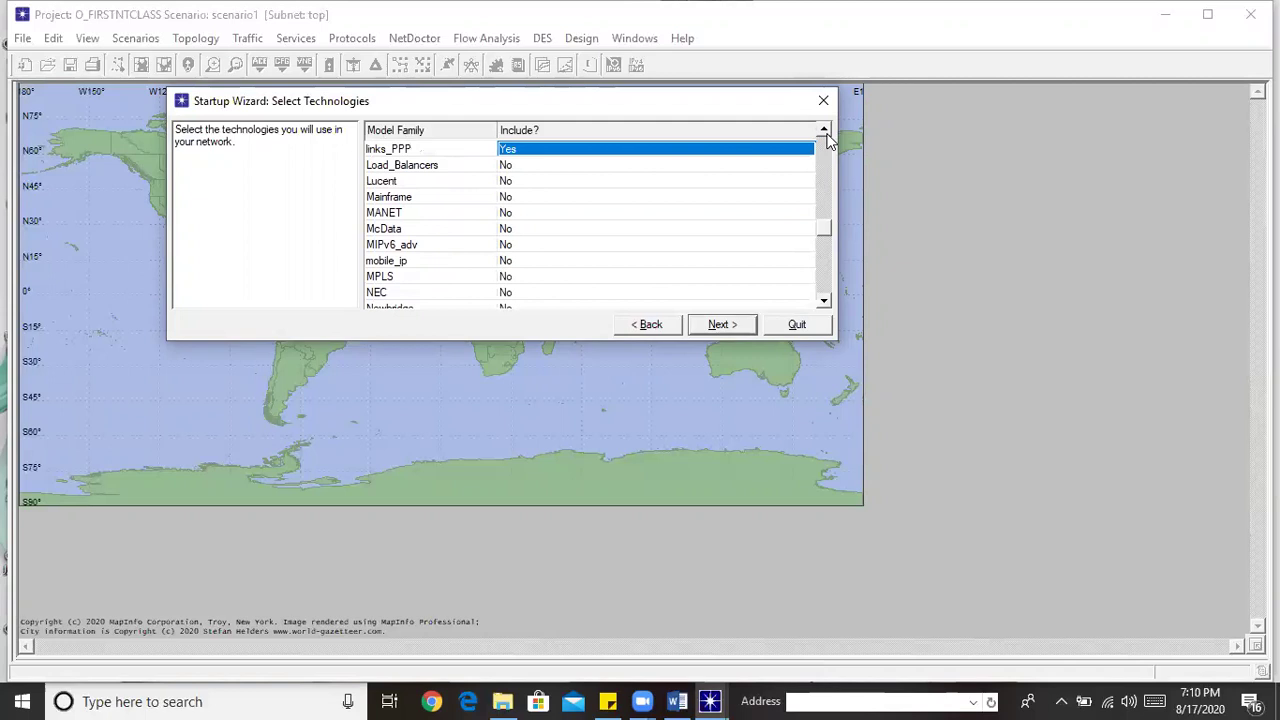
{"action": "left_click", "coordinate": [824, 130]}
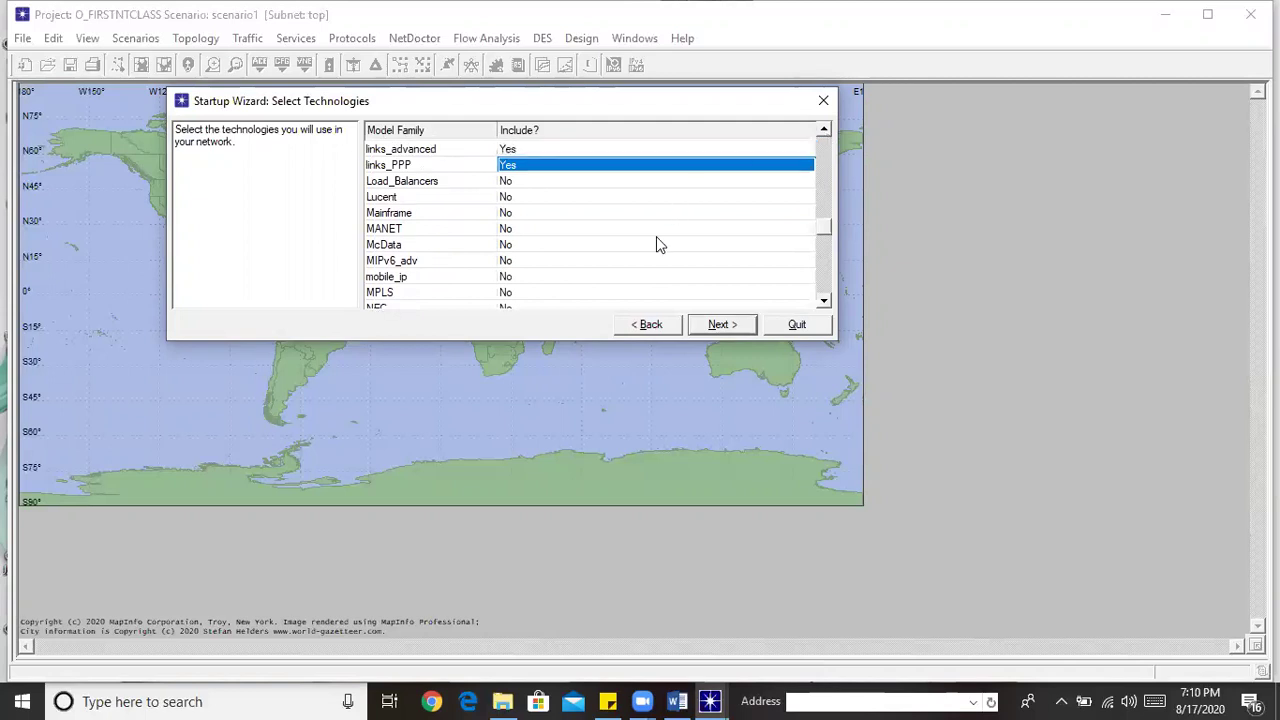
{"action": "left_click", "coordinate": [824, 302]}
{"action": "left_click", "coordinate": [824, 302]}
{"action": "left_click", "coordinate": [824, 302]}
{"action": "left_click", "coordinate": [824, 302]}
{"action": "left_click", "coordinate": [824, 302]}
{"action": "left_click", "coordinate": [824, 302]}
{"action": "left_click", "coordinate": [824, 302]}
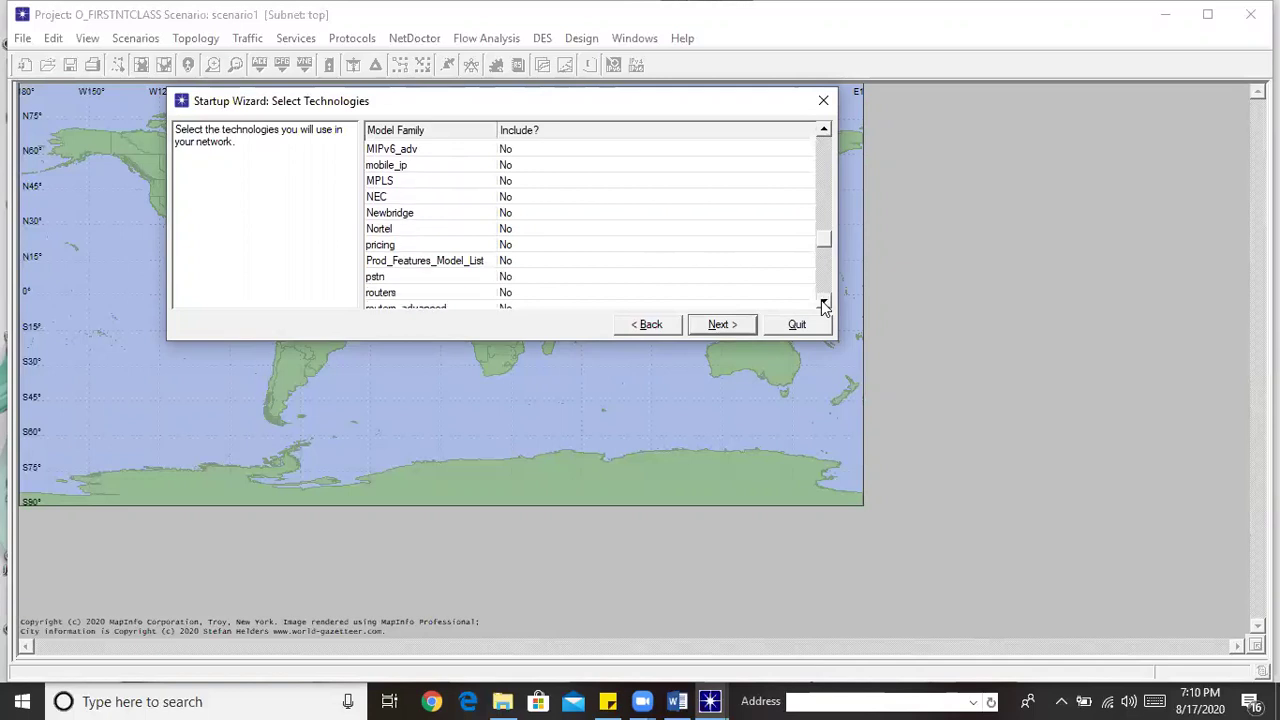
{"action": "left_click", "coordinate": [824, 302]}
{"action": "left_click", "coordinate": [510, 277]}
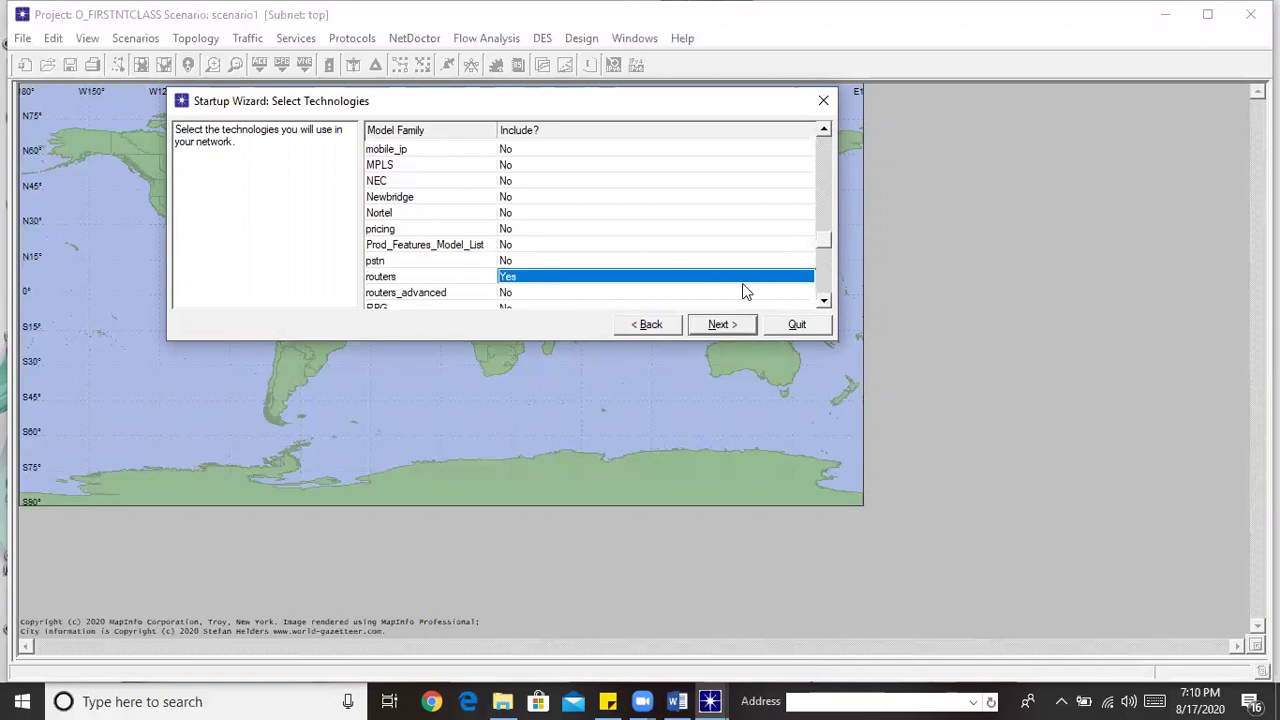
Step: Include the Servers_IBM model family in the technology selection
{"action": "left_click", "coordinate": [824, 302]}
{"action": "left_click", "coordinate": [824, 302]}
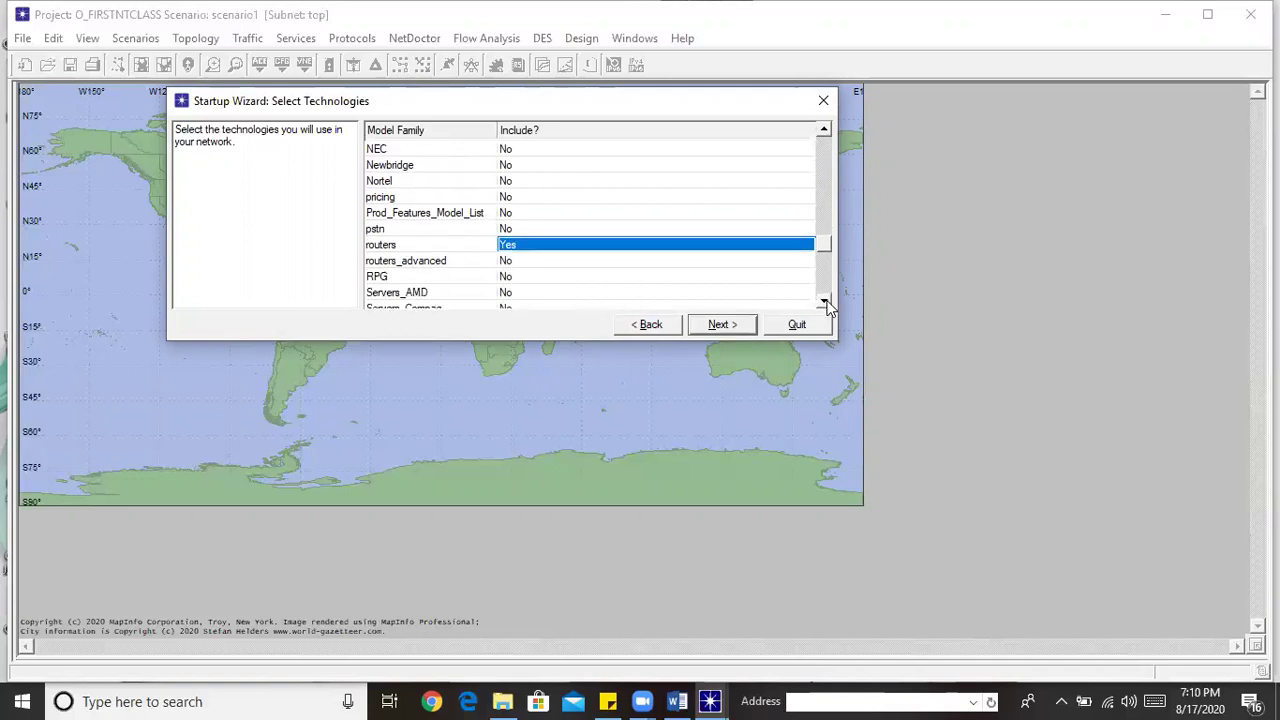
{"action": "left_click", "coordinate": [824, 302]}
{"action": "left_click", "coordinate": [824, 302]}
{"action": "left_click", "coordinate": [824, 302]}
{"action": "left_click", "coordinate": [824, 302]}
{"action": "left_click", "coordinate": [824, 302]}
{"action": "left_click", "coordinate": [824, 302]}
{"action": "left_click", "coordinate": [824, 302]}
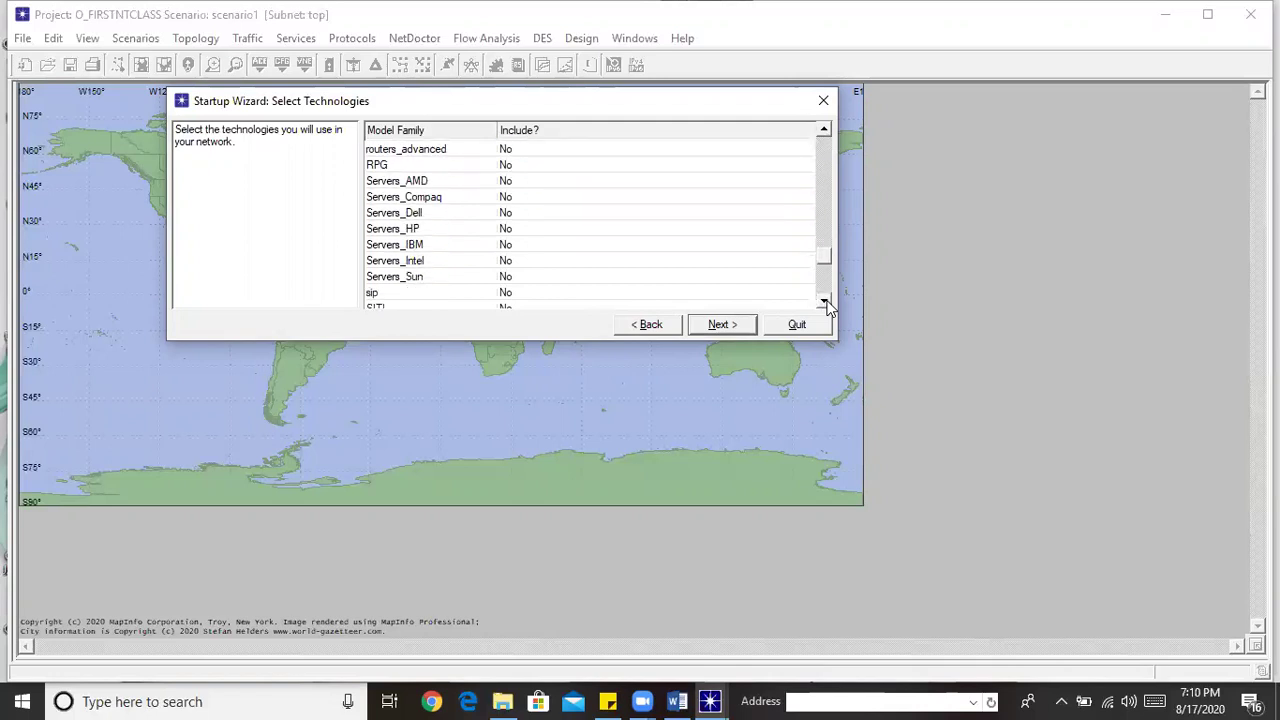
{"action": "left_click", "coordinate": [510, 248]}
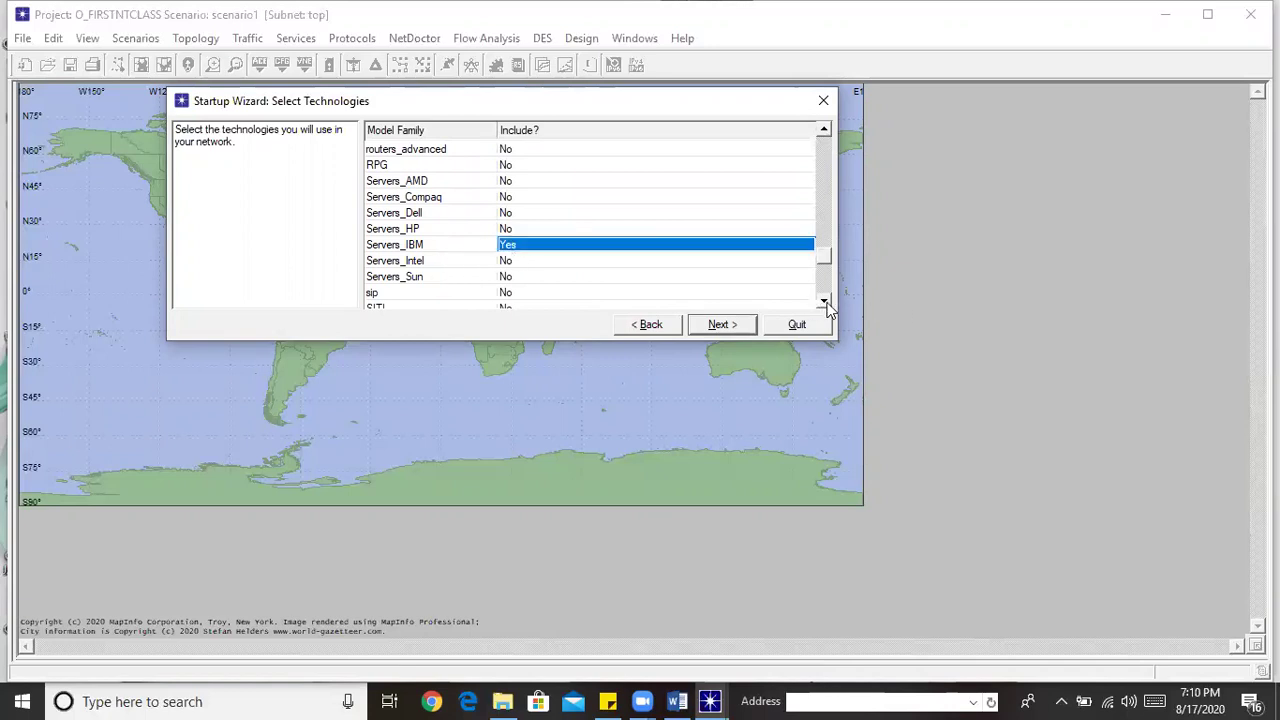
Step: Check the remaining model families and the wizard's summary of scale, size and chosen families, and return to the technology selection
{"action": "scroll", "coordinate": [826, 306], "scroll_direction": "down", "scroll_amount": 3}
{"action": "scroll", "coordinate": [826, 306], "scroll_direction": "down", "scroll_amount": 6}
{"action": "scroll", "coordinate": [826, 306], "scroll_direction": "down", "scroll_amount": 4}
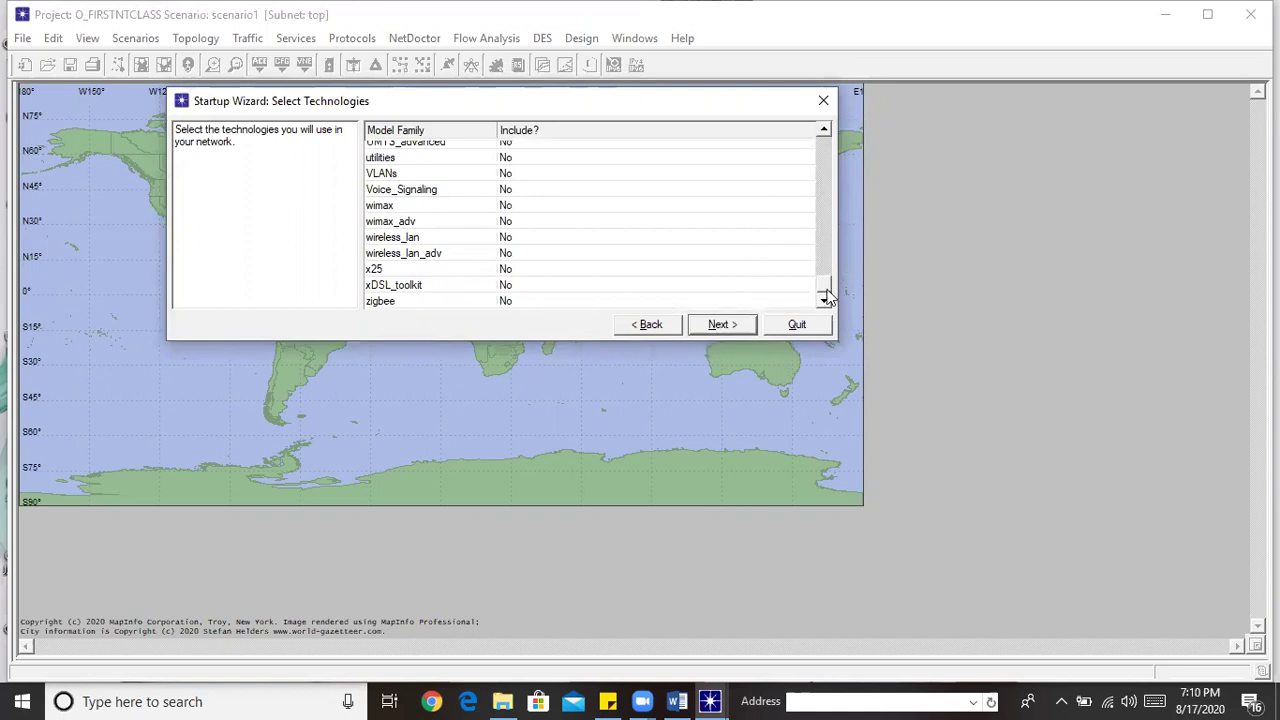
{"action": "left_click", "coordinate": [745, 326]}
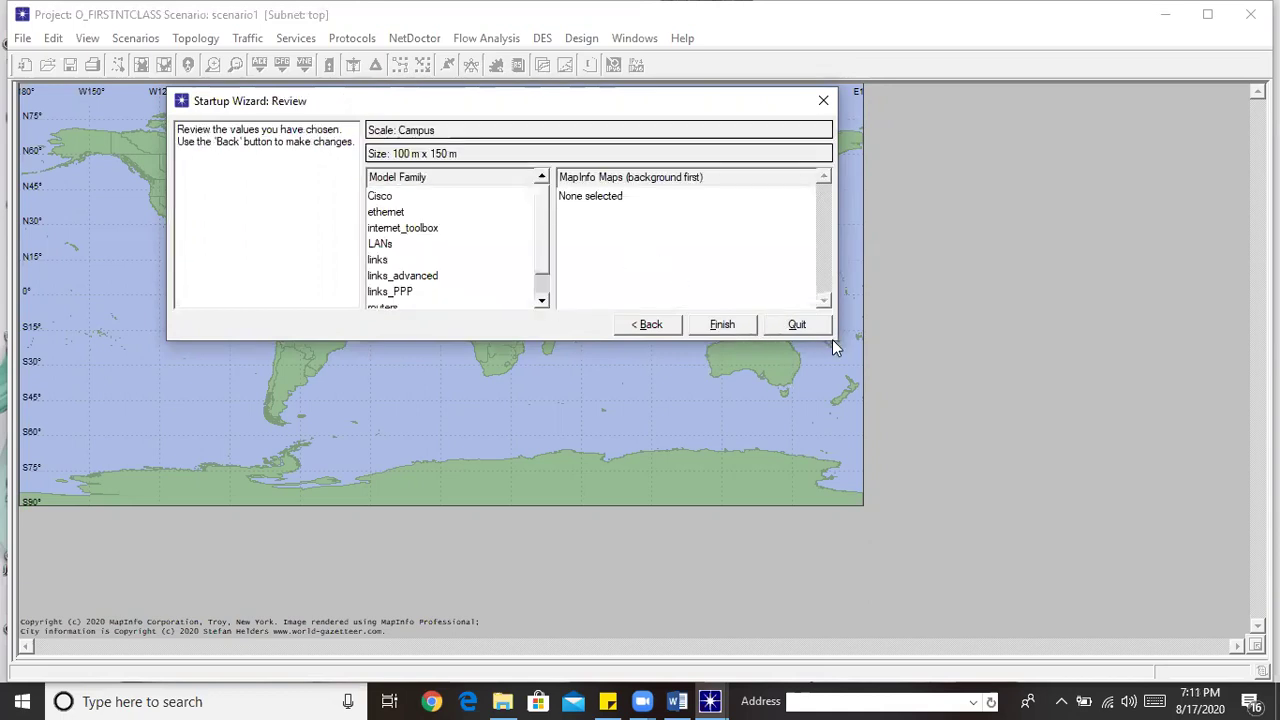
{"action": "left_click_drag", "start_coordinate": [542, 229], "coordinate": [546, 266]}
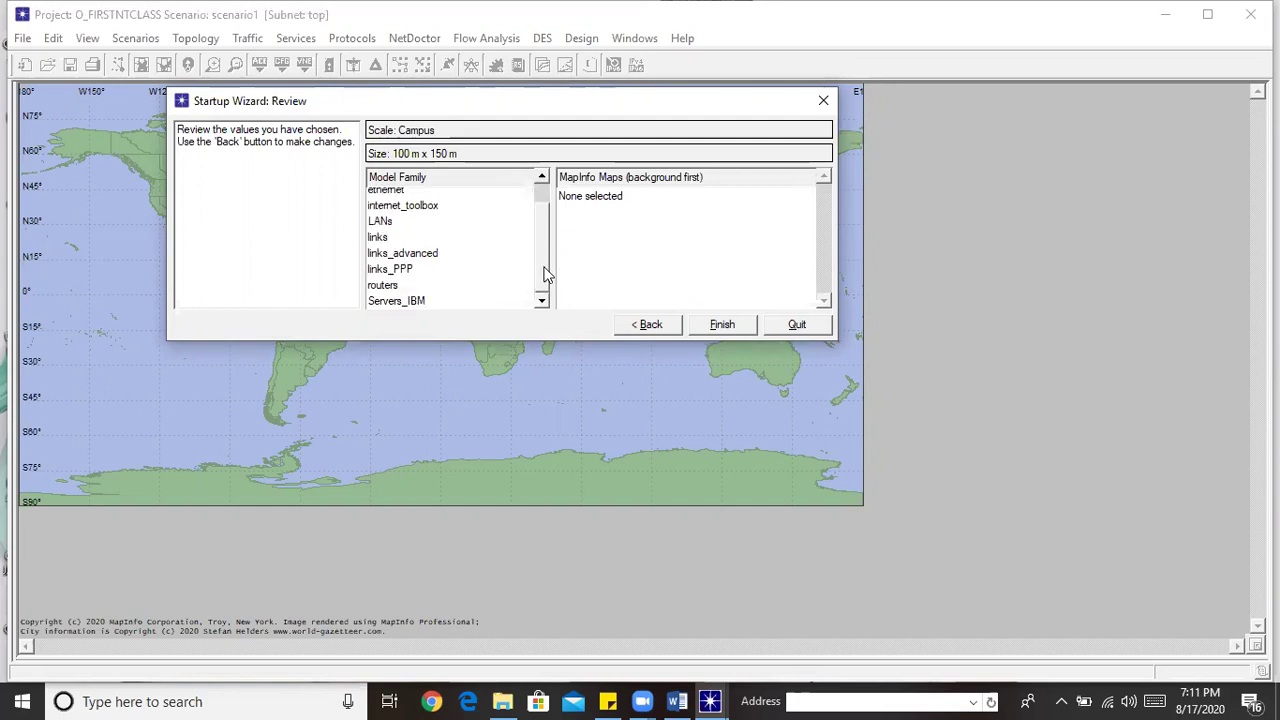
{"action": "left_click", "coordinate": [648, 325]}
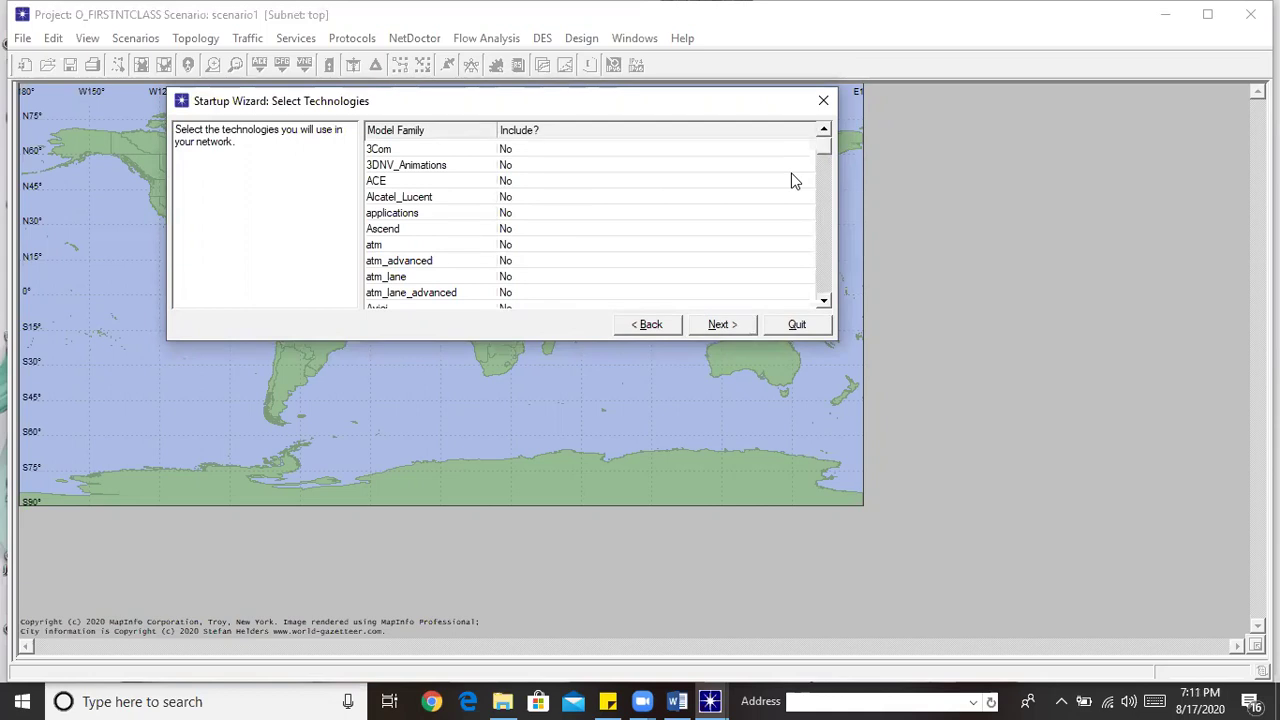
Step: Complete the Startup Wizard with the reviewed campus settings and move the object palette slightly closer to the workspace
{"action": "left_click_drag", "start_coordinate": [830, 150], "coordinate": [826, 174]}
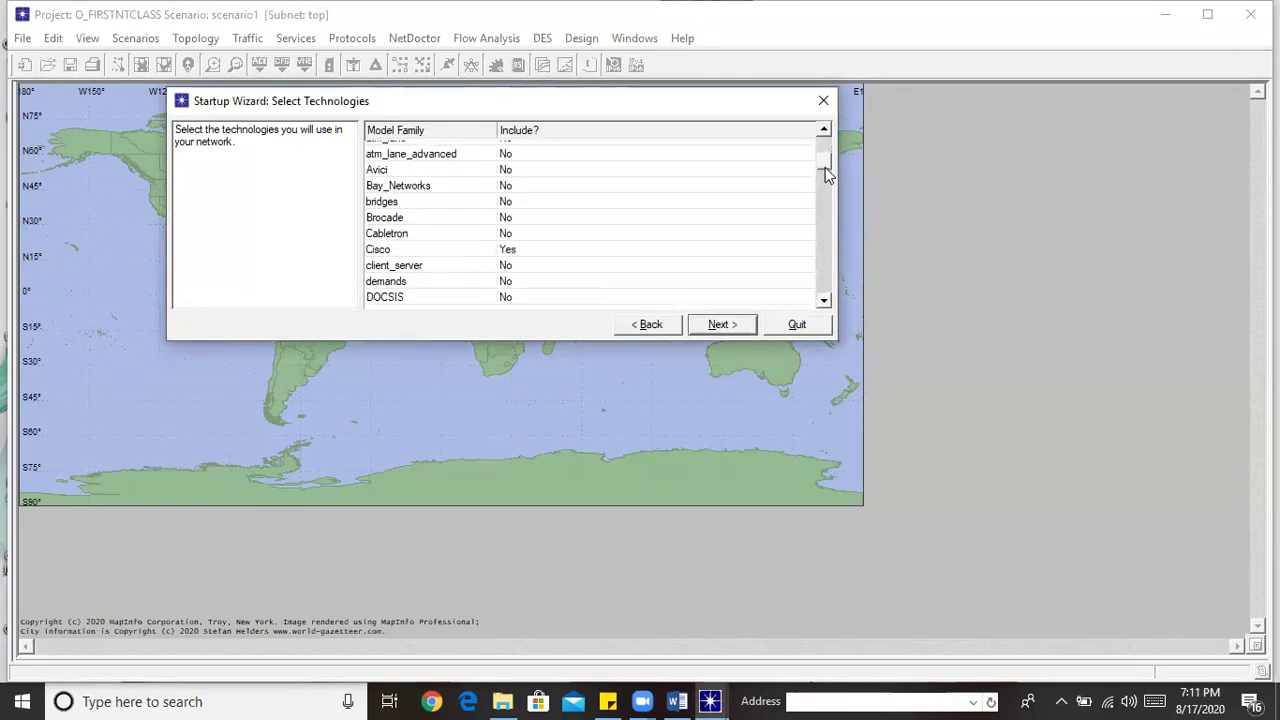
{"action": "left_click", "coordinate": [723, 326]}
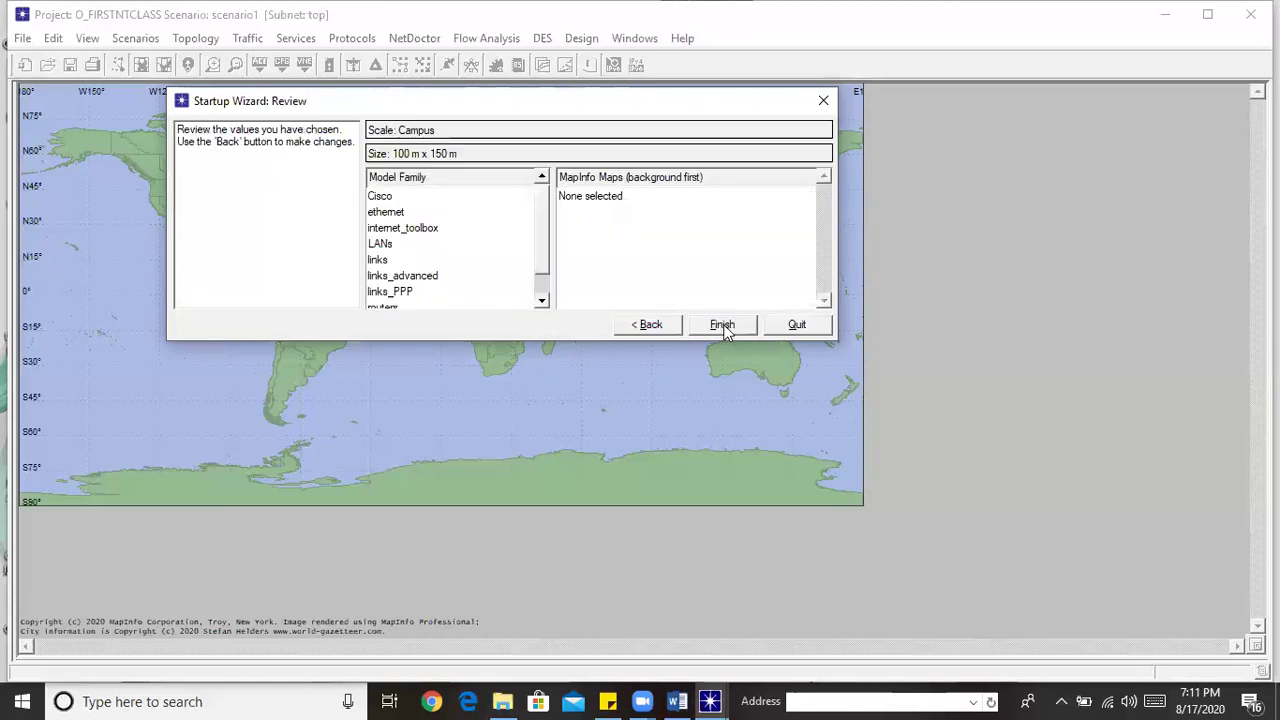
{"action": "left_click", "coordinate": [729, 326]}
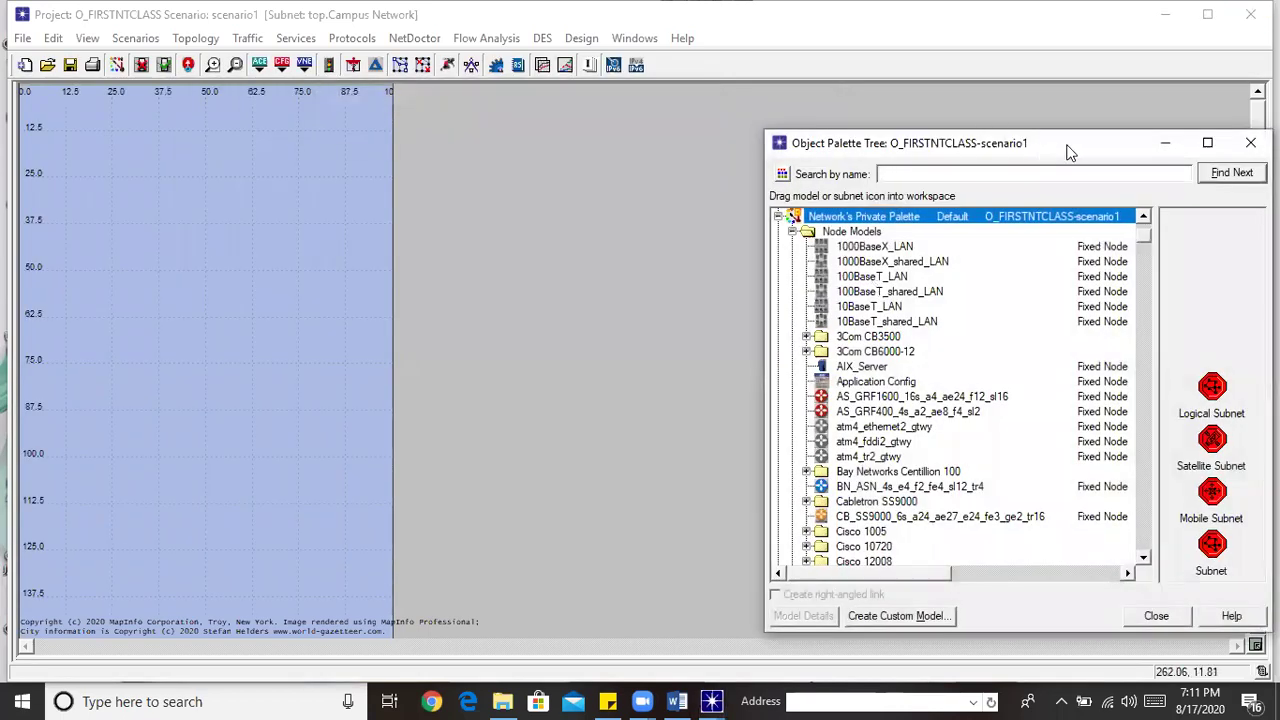
{"action": "left_click_drag", "start_coordinate": [1061, 143], "coordinate": [1017, 117]}
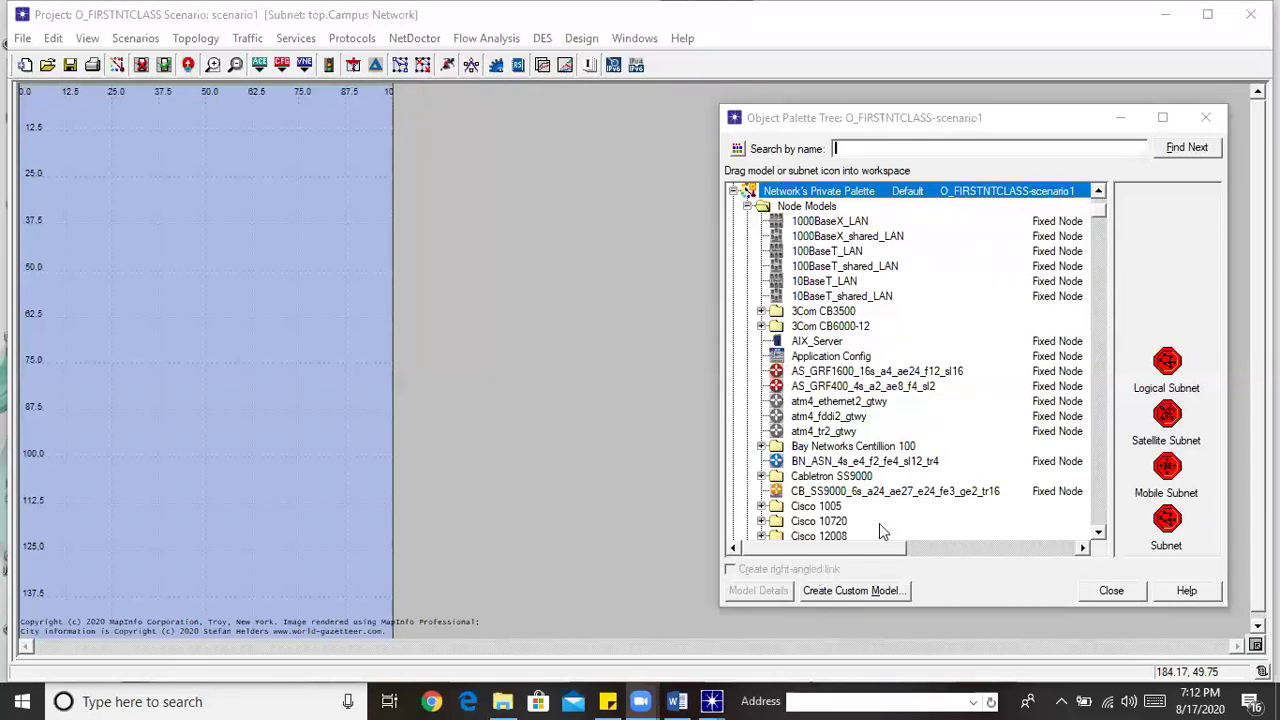
Step: Close the object palette and reopen it for the campus network workspace
{"action": "left_click", "coordinate": [1205, 119]}
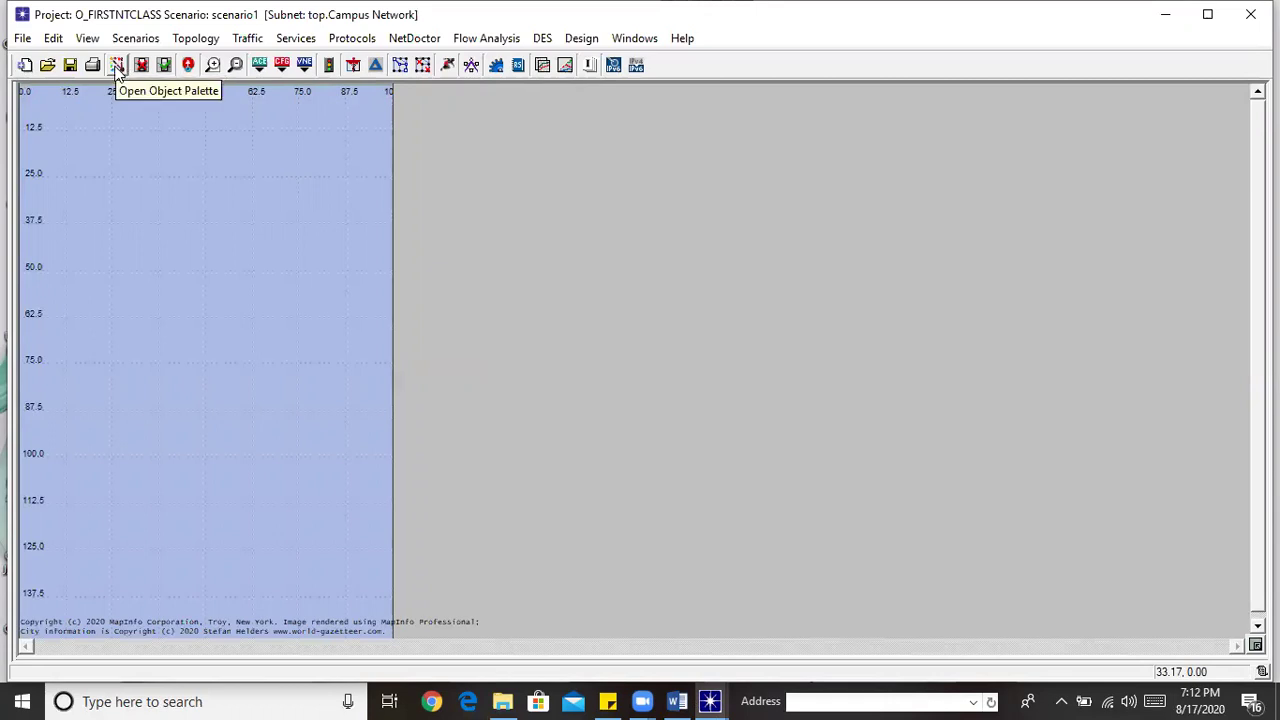
{"action": "left_click", "coordinate": [116, 66]}
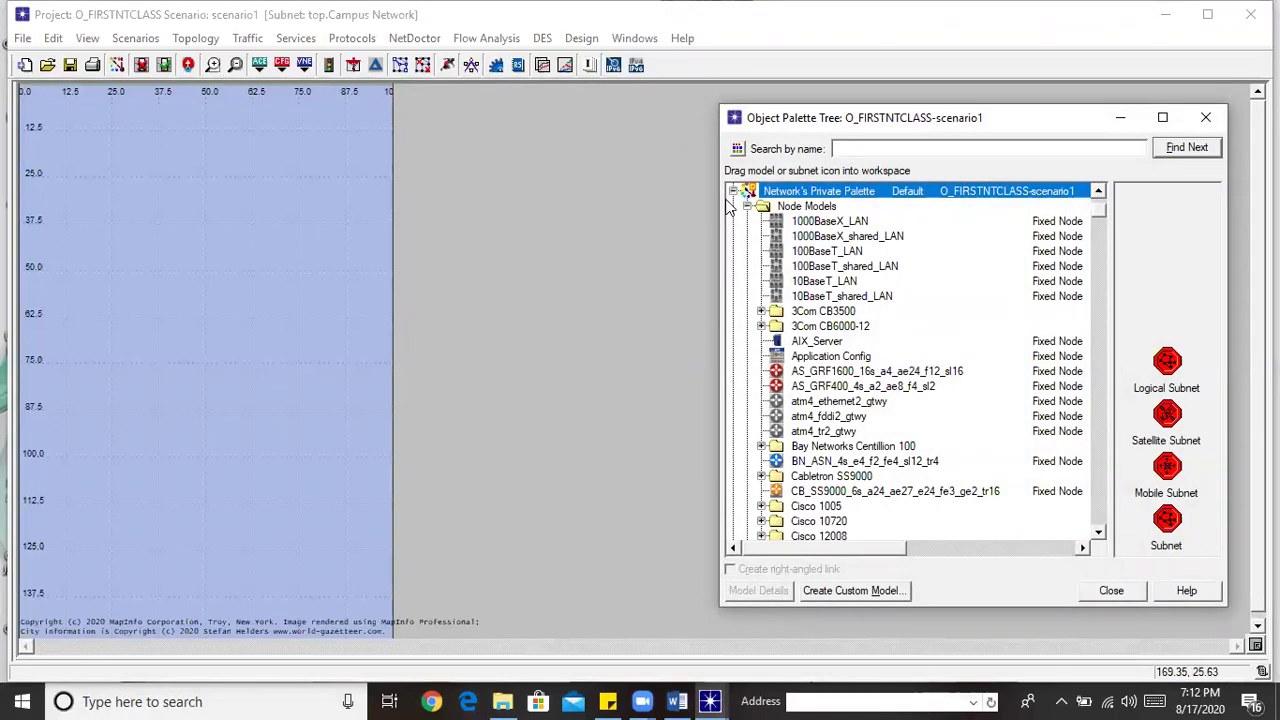
{"action": "left_click", "coordinate": [1210, 119]}
{"action": "left_click", "coordinate": [116, 66]}
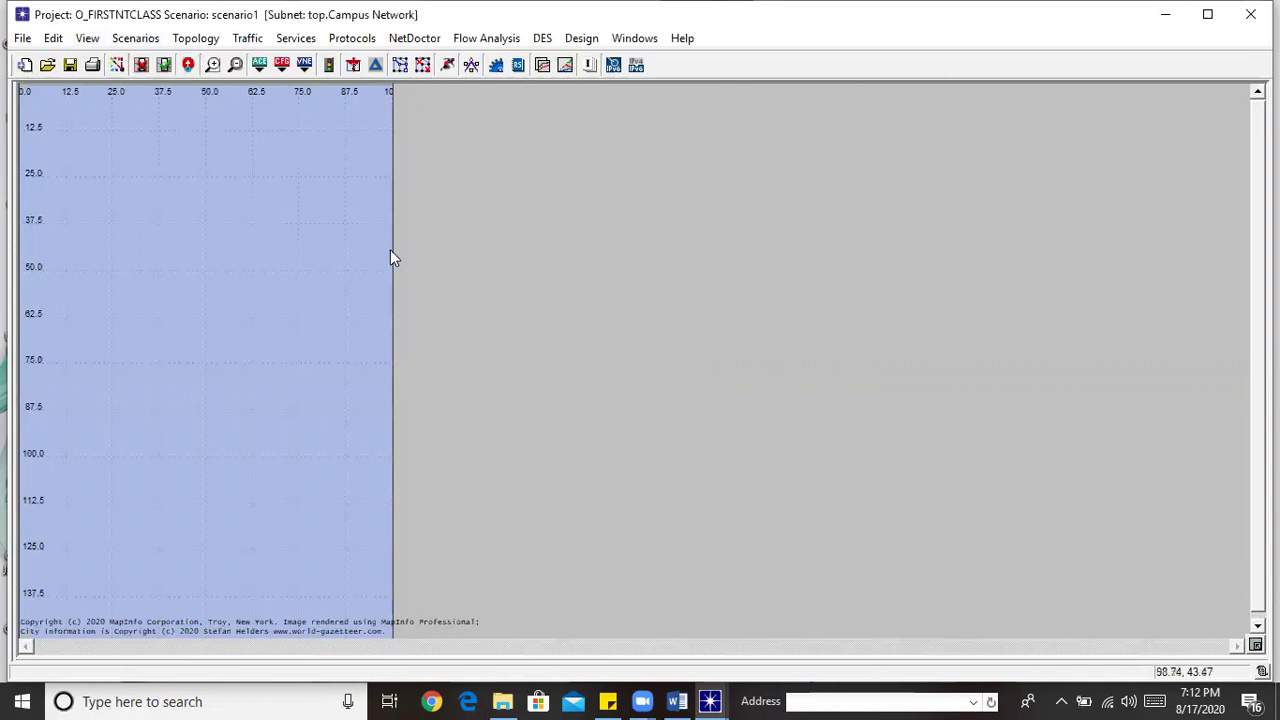
{"action": "left_click", "coordinate": [117, 66]}
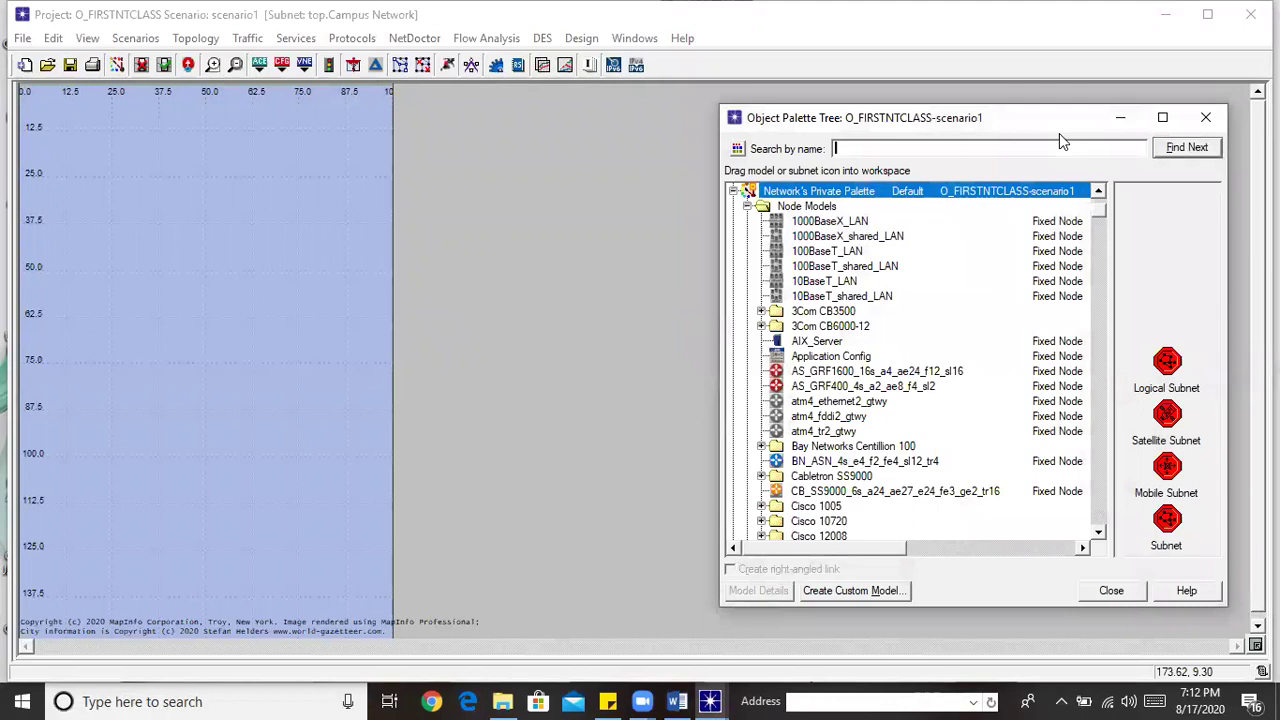
{"action": "left_click_drag", "start_coordinate": [1059, 133], "coordinate": [1062, 131]}
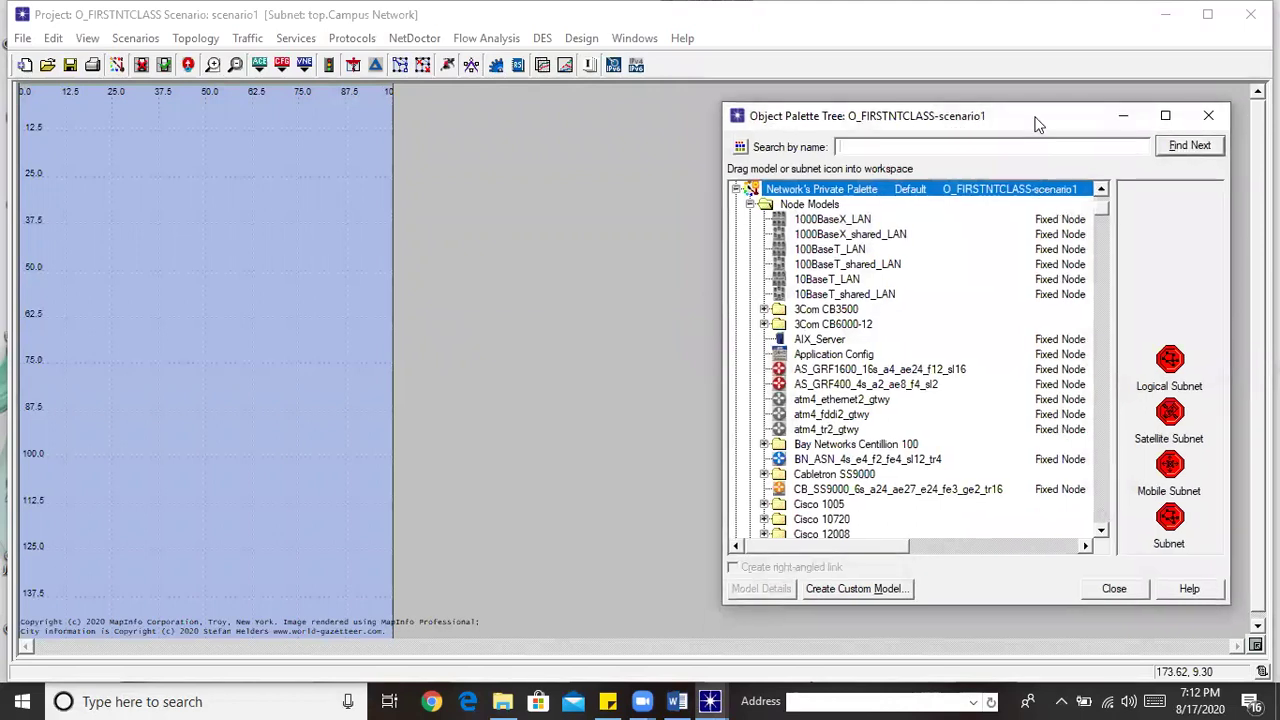
{"action": "left_click", "coordinate": [398, 266]}
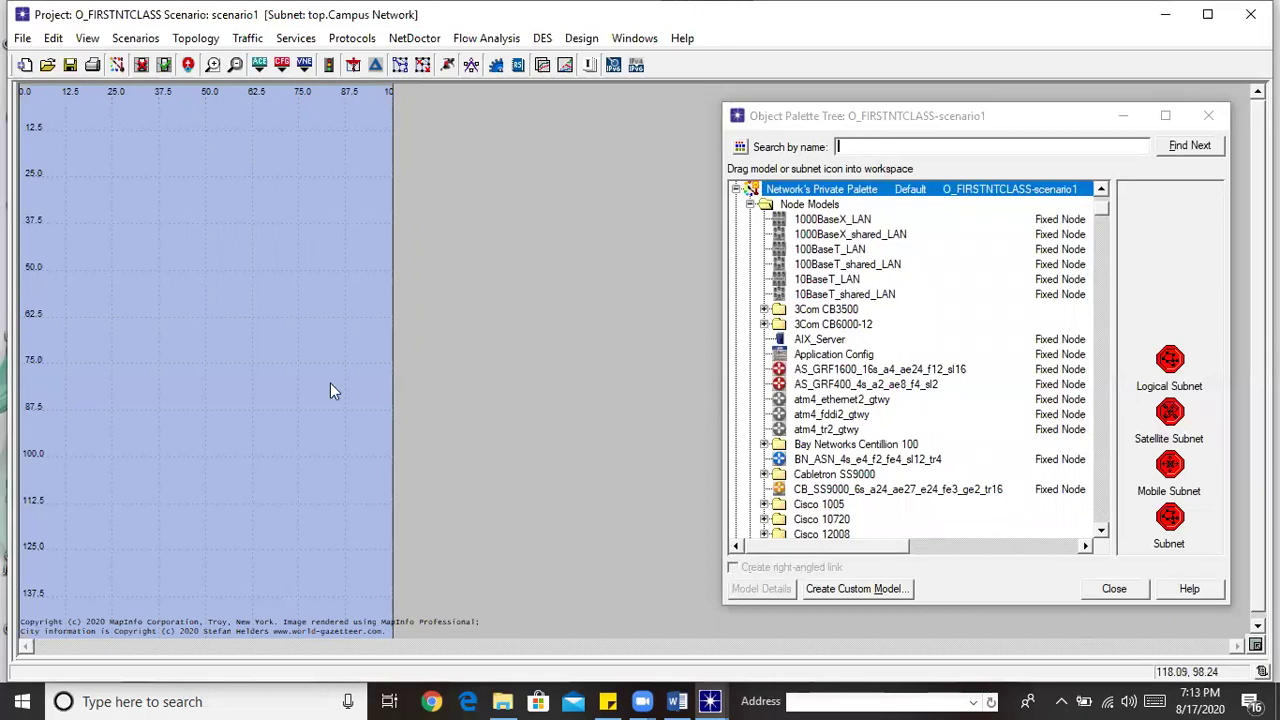
{"action": "left_click_drag", "start_coordinate": [307, 371], "coordinate": [304, 321]}
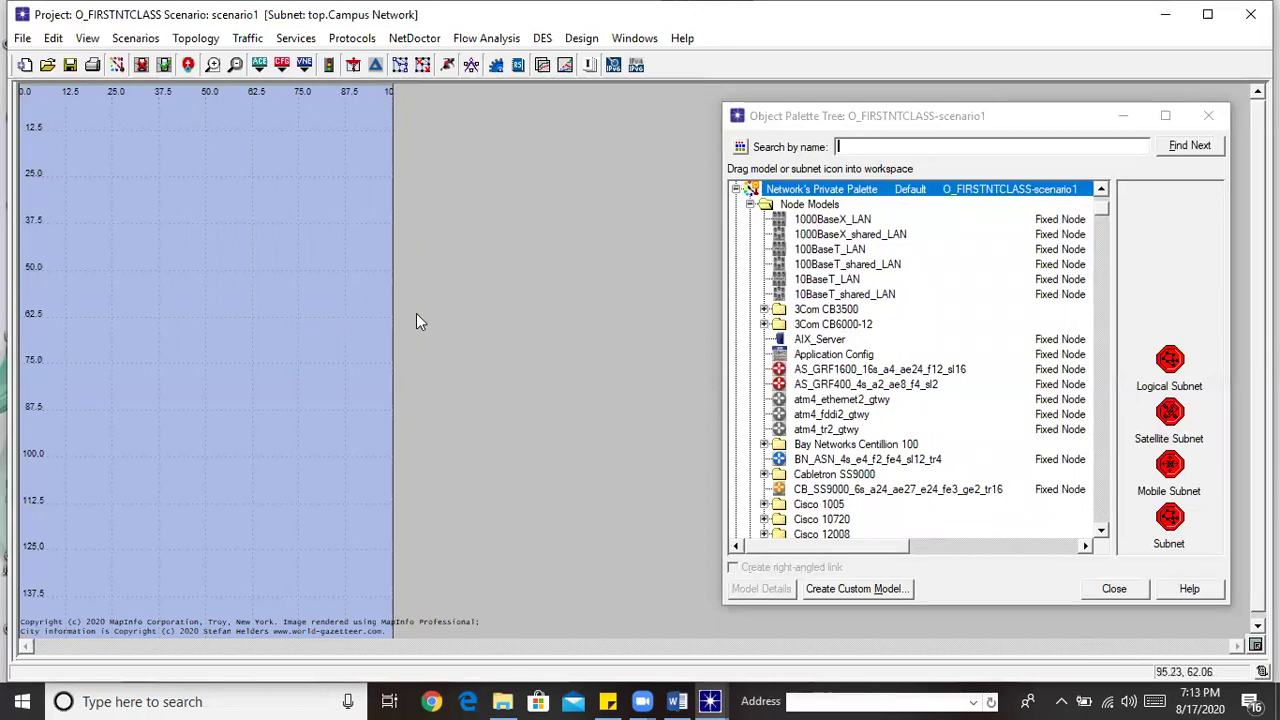